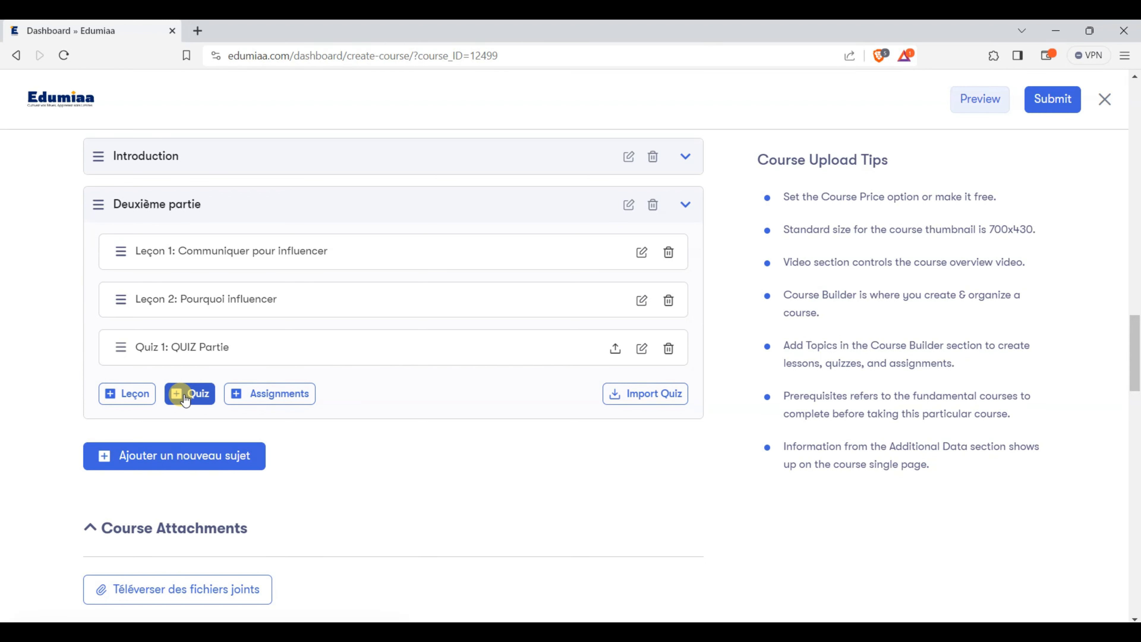
Step: Open the quiz "QUIZ Partie" in the "Deuxième partie" topic for editing
left_click(641, 348)
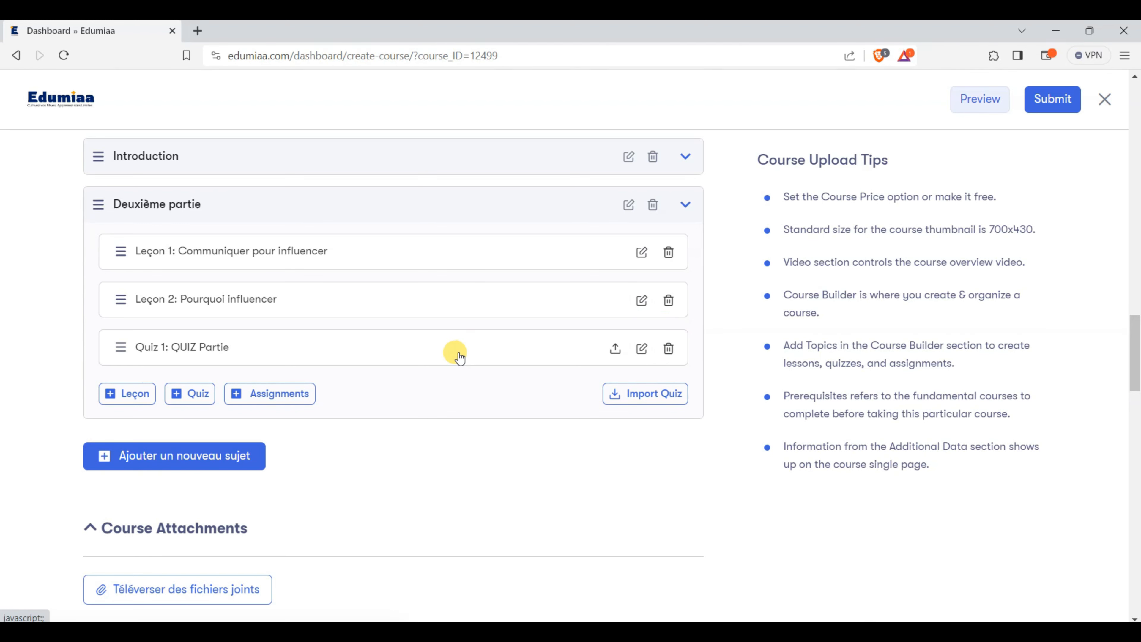
left_click(642, 349)
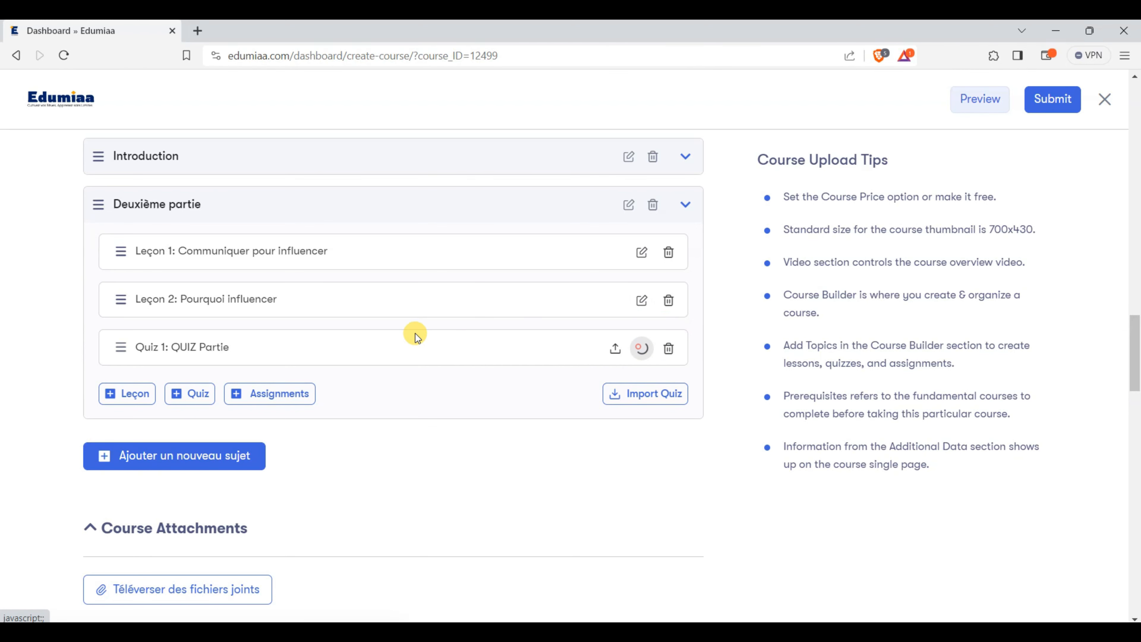
scroll(517, 287, "up", 2)
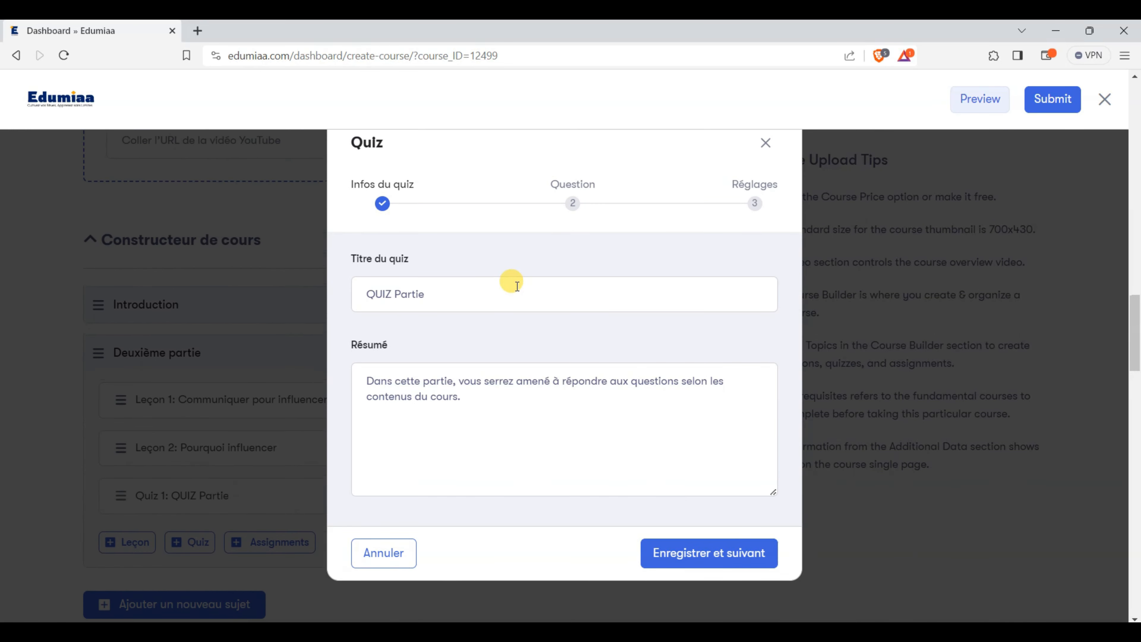
scroll(482, 305, "down", 1)
Step: Retitle the quiz "QUIZ partie 2" and save its information to continue to the questions
left_click(443, 291)
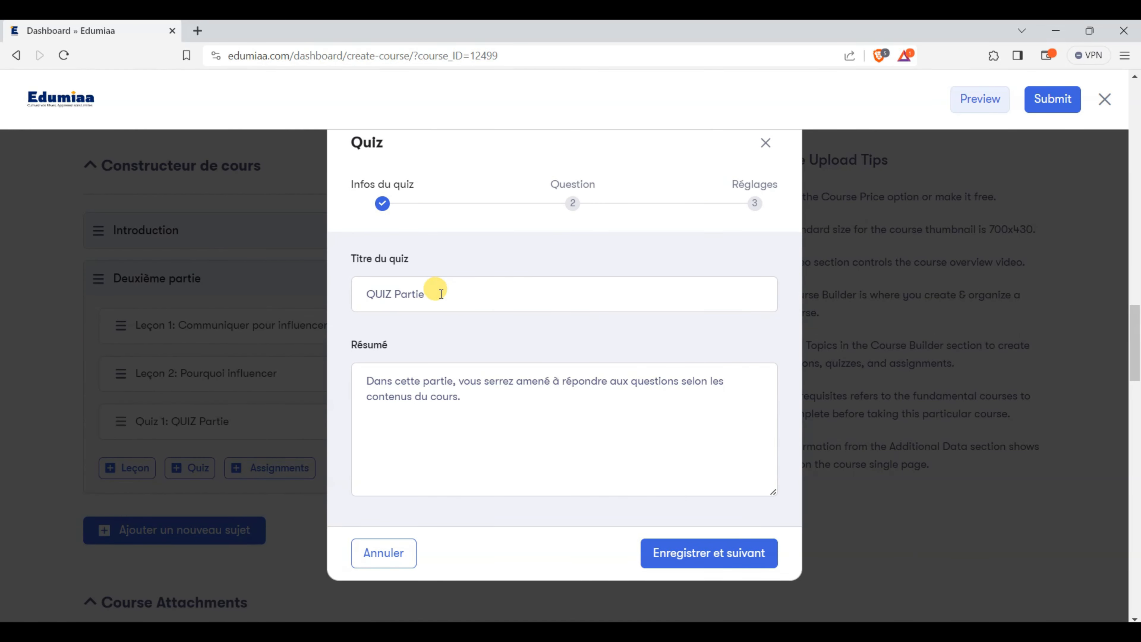
left_click_drag(443, 293, 367, 289)
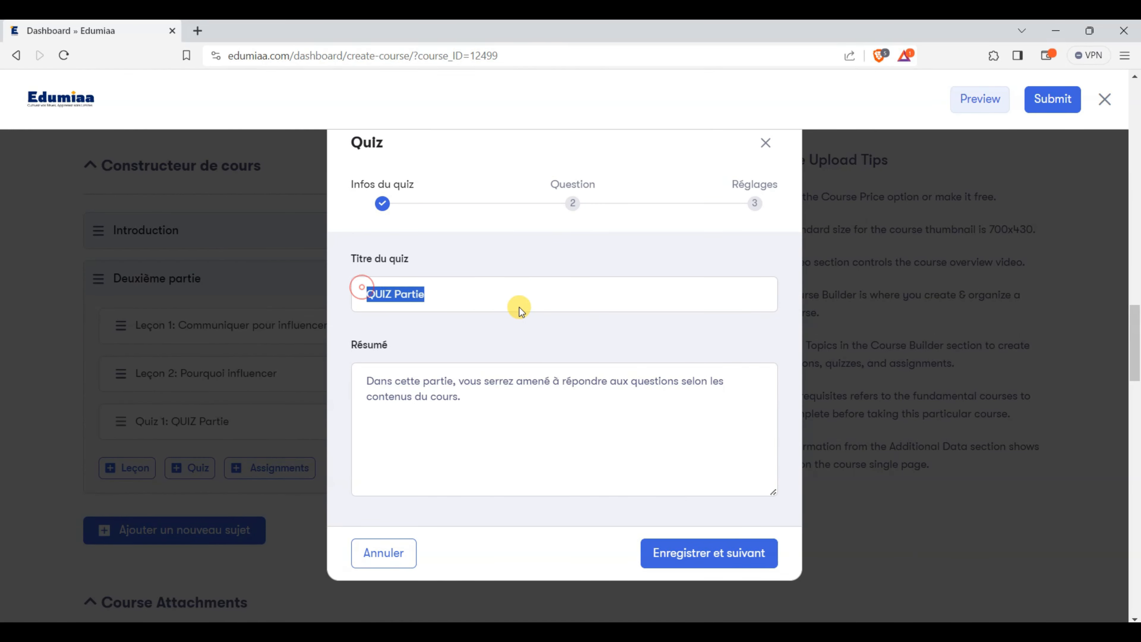
left_click(479, 269)
left_click_drag(349, 256, 415, 258)
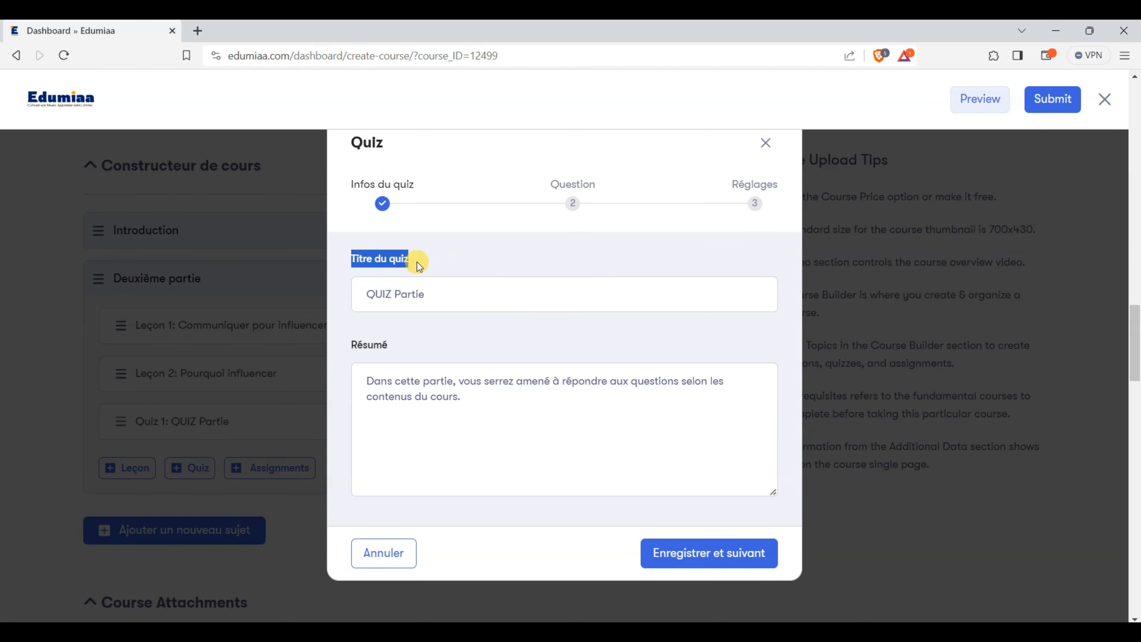
left_click_drag(446, 295, 390, 293)
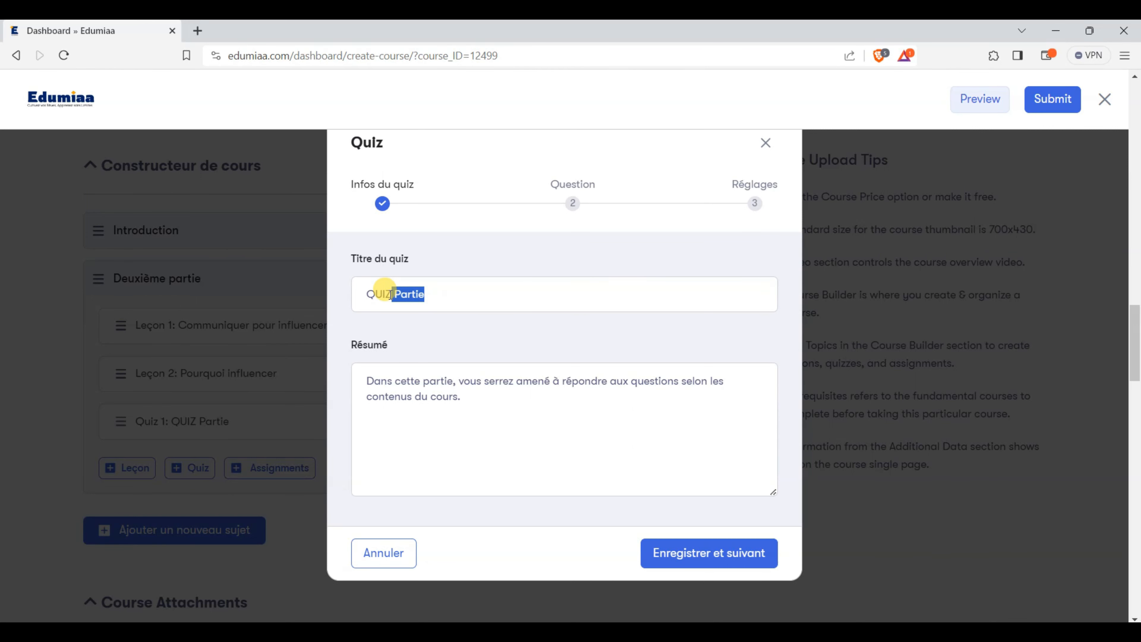
key("BackSpace")
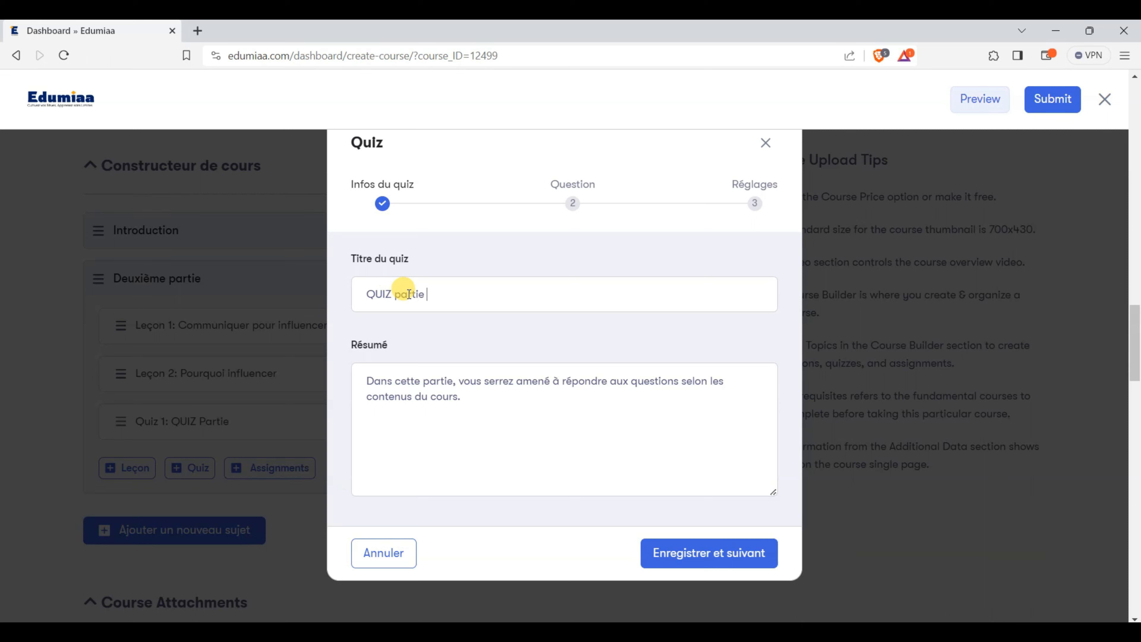
left_click_drag(474, 395, 364, 383)
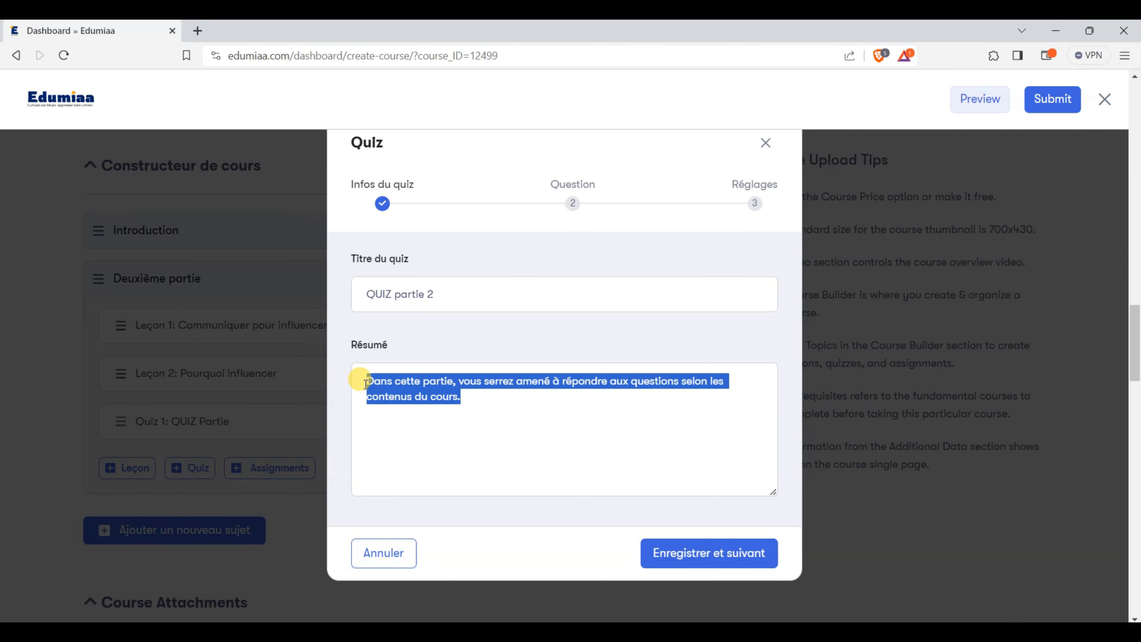
left_click(680, 552)
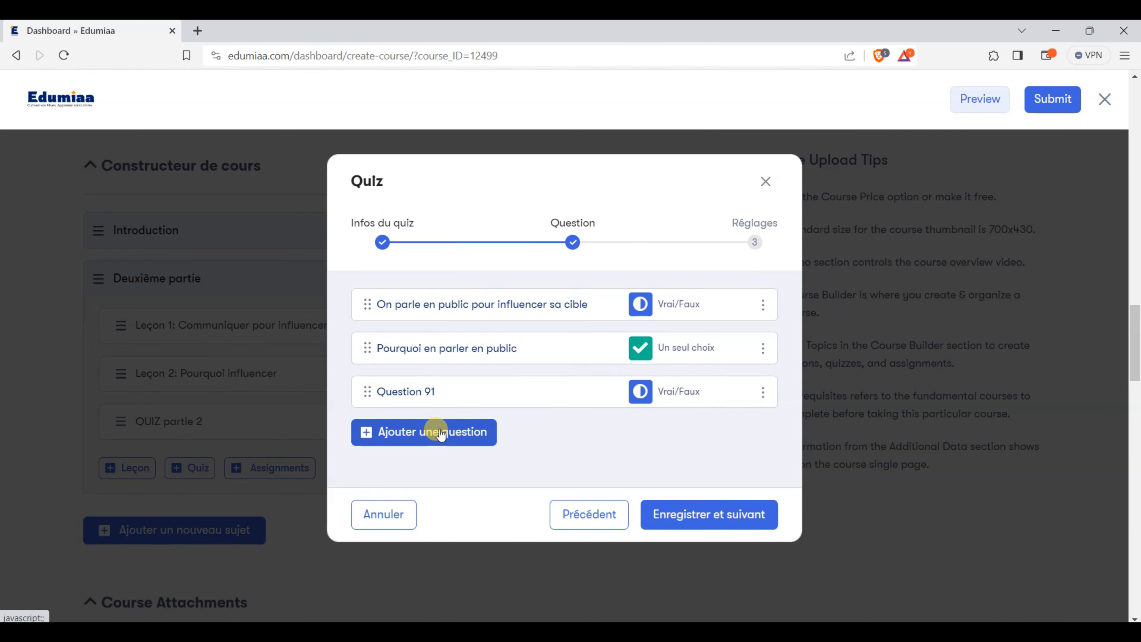
Step: Add a new question to the quiz and set its type to Choix multiple
left_click(438, 432)
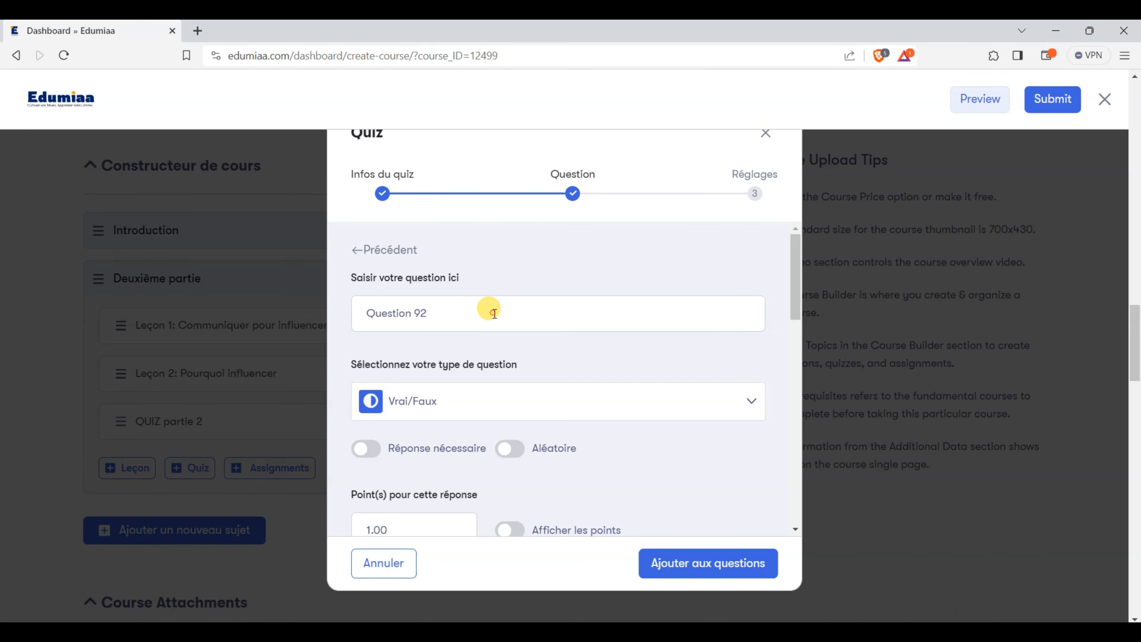
left_click_drag(488, 313, 358, 313)
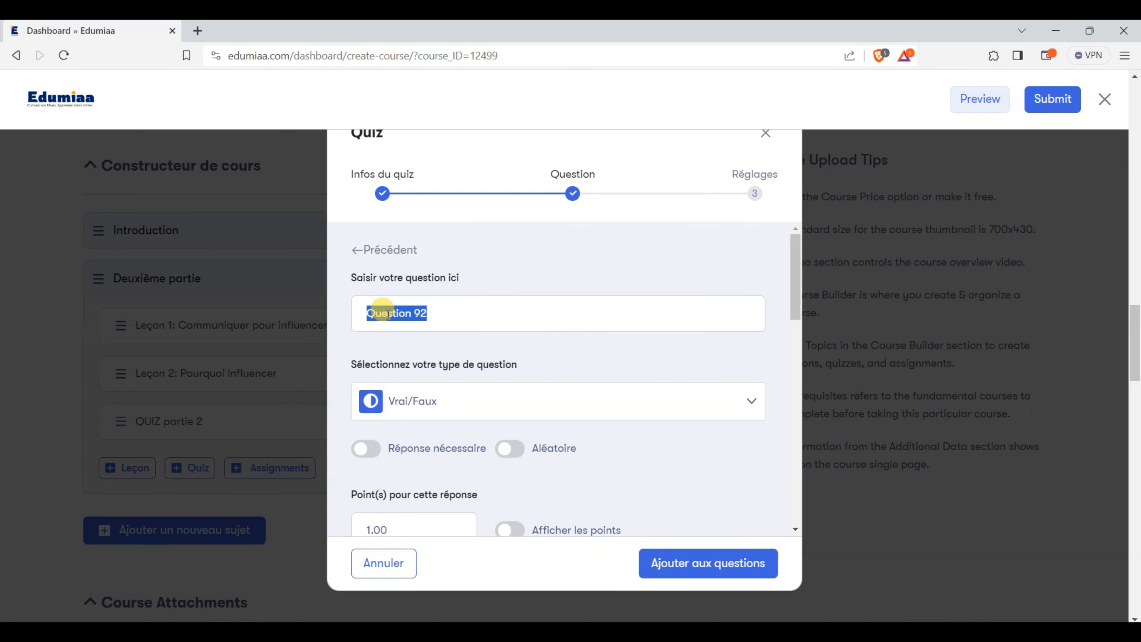
left_click(594, 378)
left_click(457, 407)
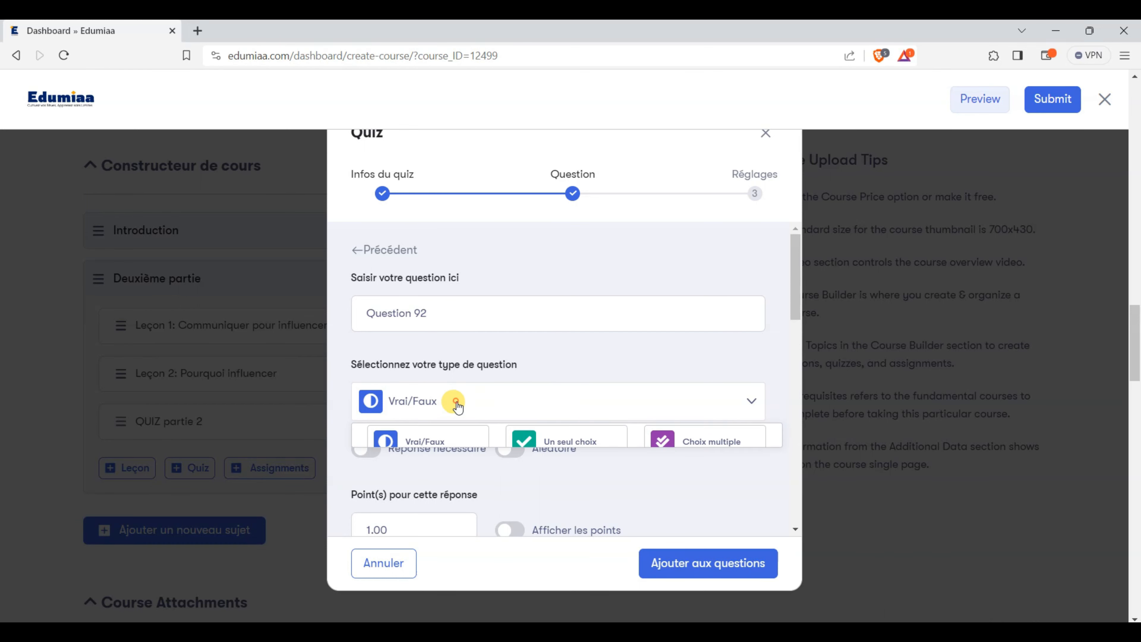
scroll(447, 449, "down", 2)
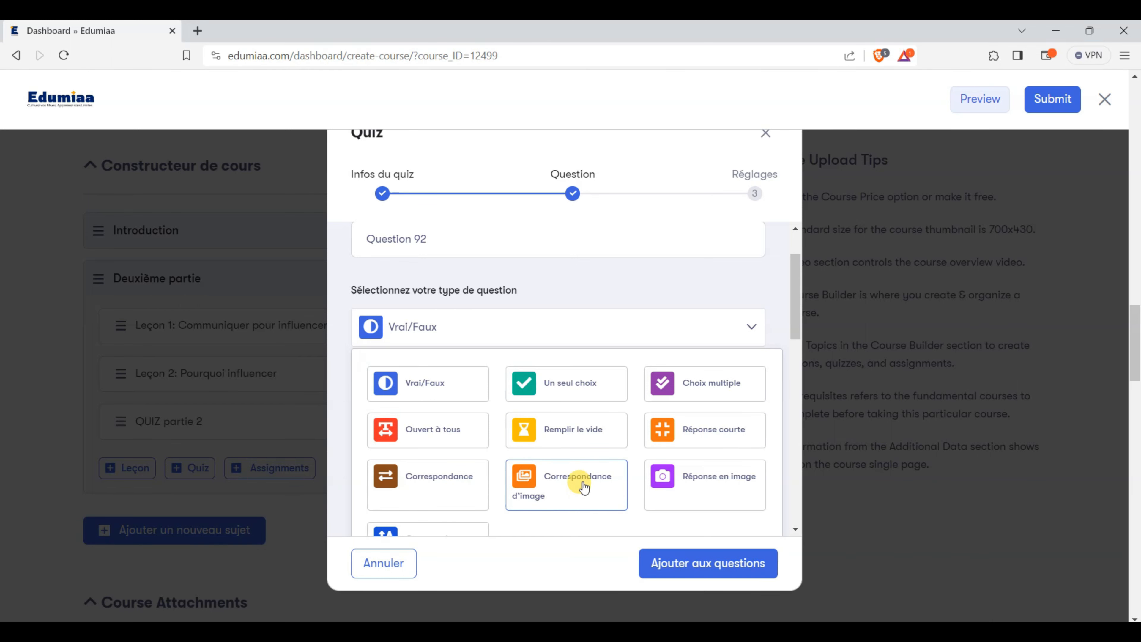
scroll(583, 489, "down", 2)
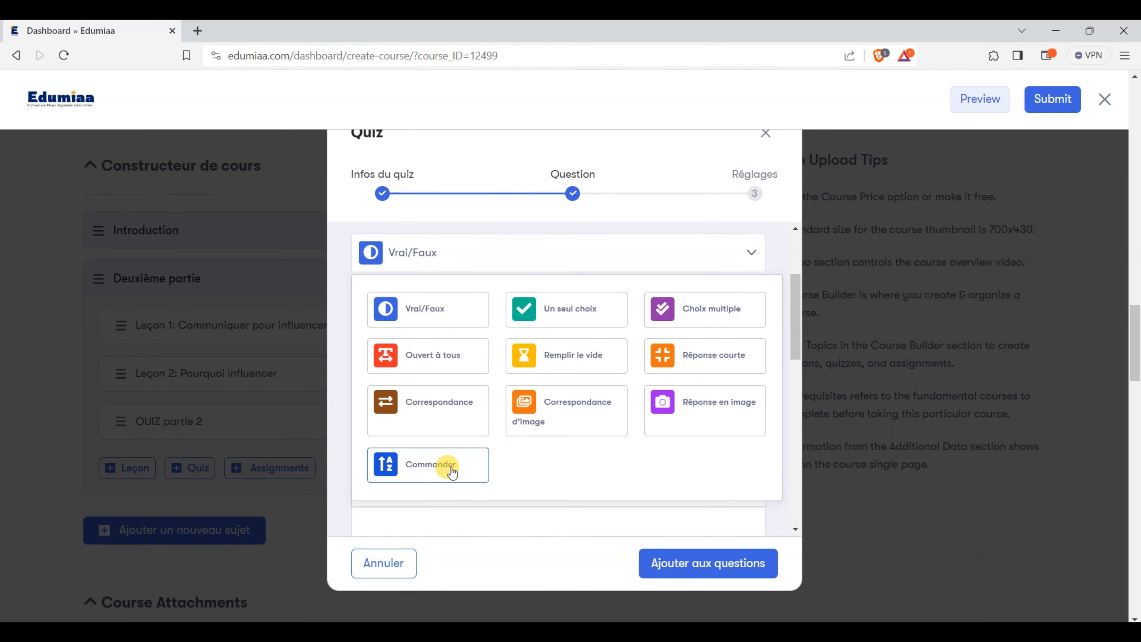
scroll(592, 404, "up", 2)
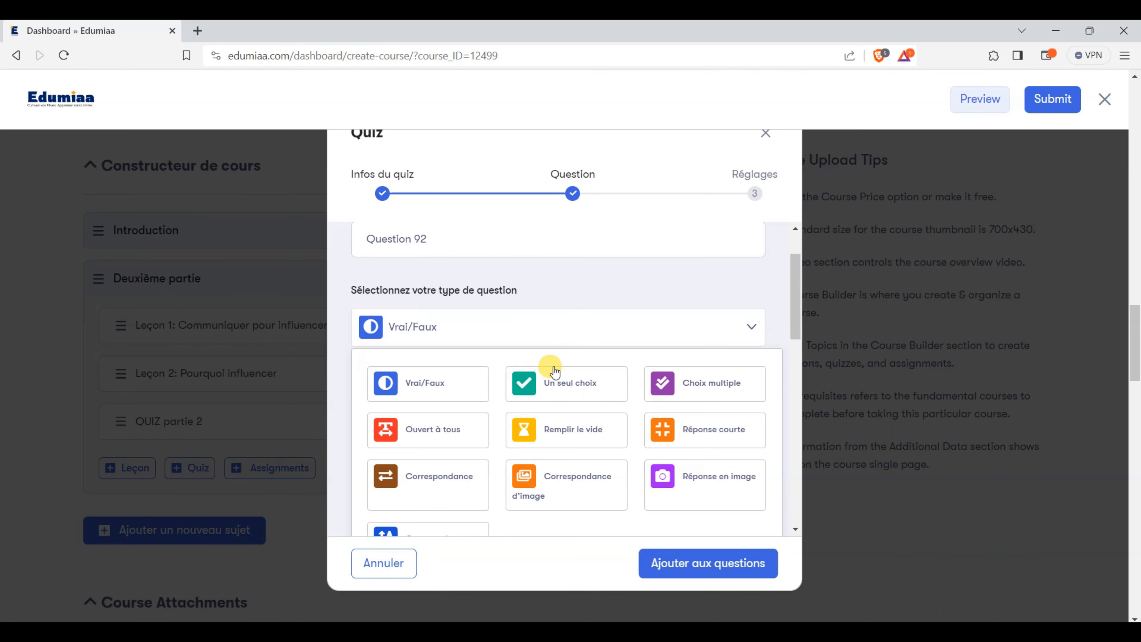
left_click(693, 377)
scroll(641, 364, "down", 5)
scroll(502, 298, "up", 10)
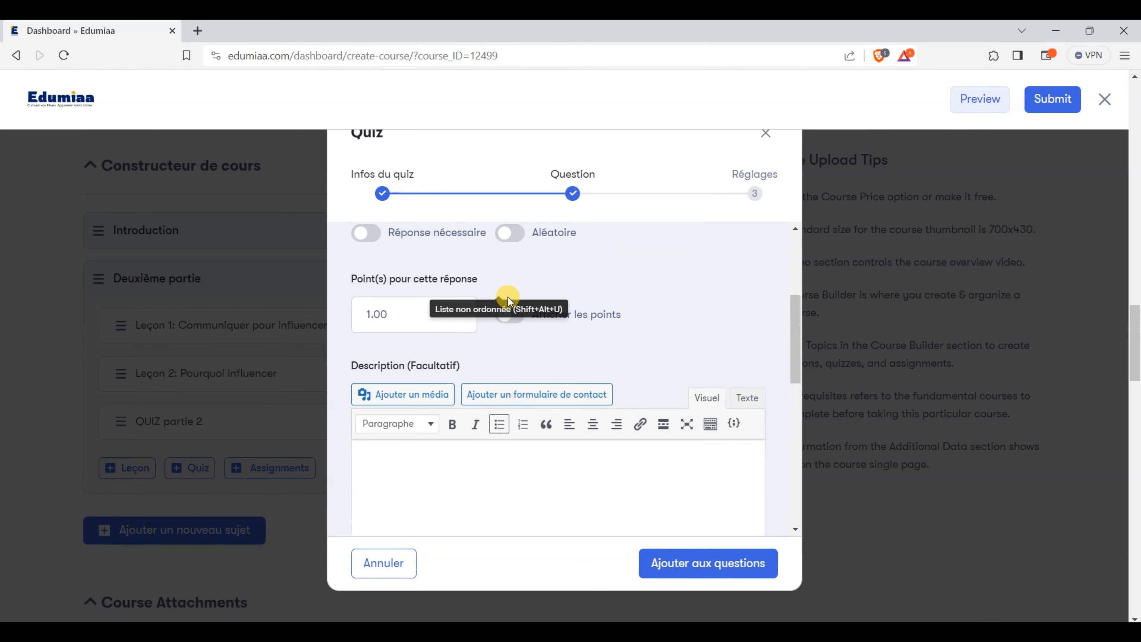
scroll(517, 319, "up", 2)
left_click_drag(461, 314, 355, 313)
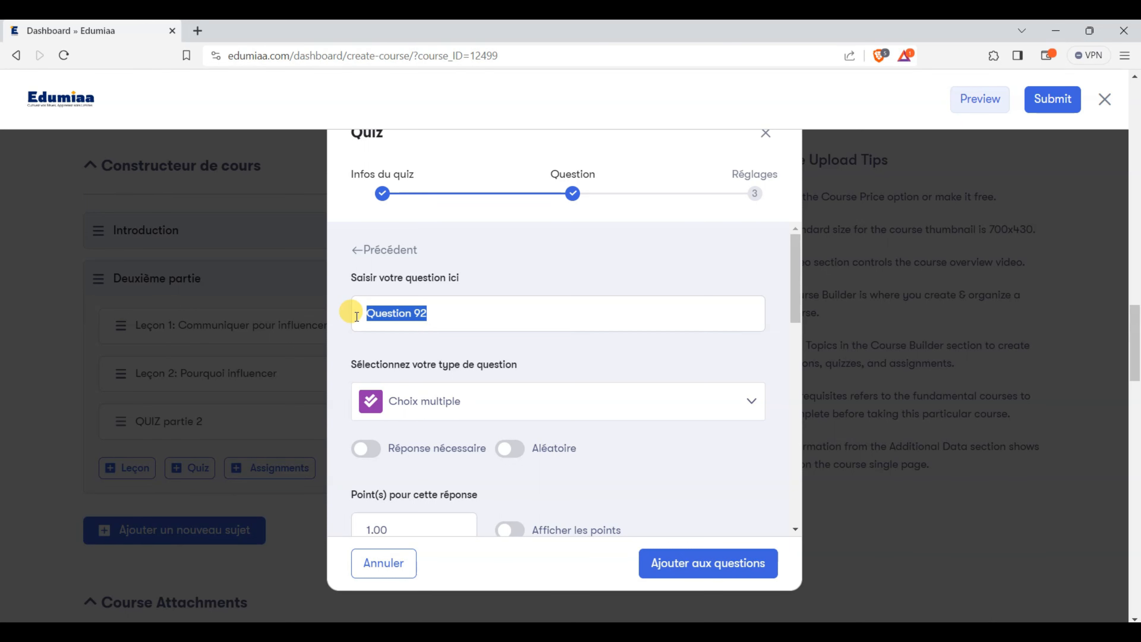
type("POU")
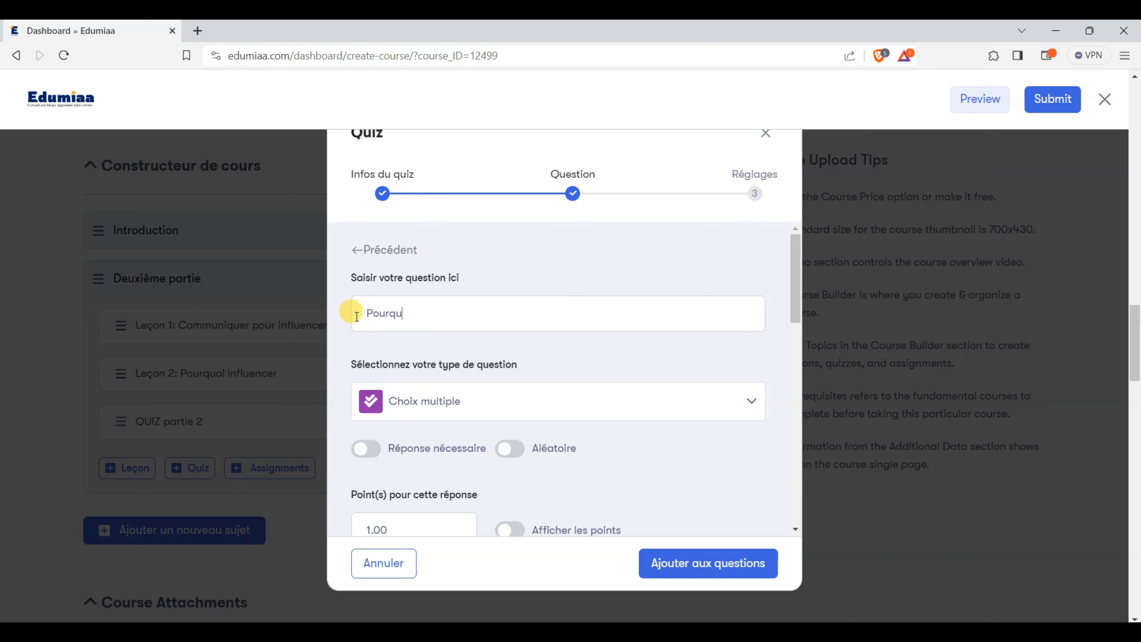
type("rquoi c")
type("o")
key("BackSpace")
key("BackSpace")
key("BackSpace")
key("BackSpace")
key("BackSpace")
key("BackSpace")
key("BackSpace")
key("BackSpace")
key("BackSpace")
key("BackSpace")
key("BackSpace")
Step: Enter "Comment présenter en public" as the text of the new question
type("Comment pr\"ésenter en p")
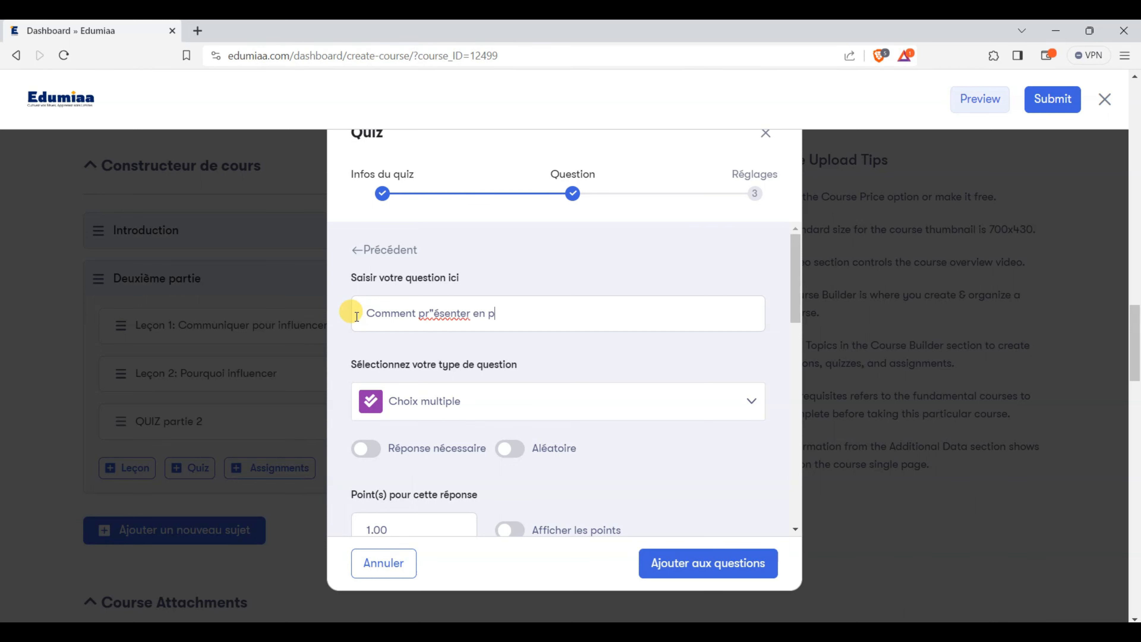
type("ublic")
left_click(434, 317)
key("BackSpace")
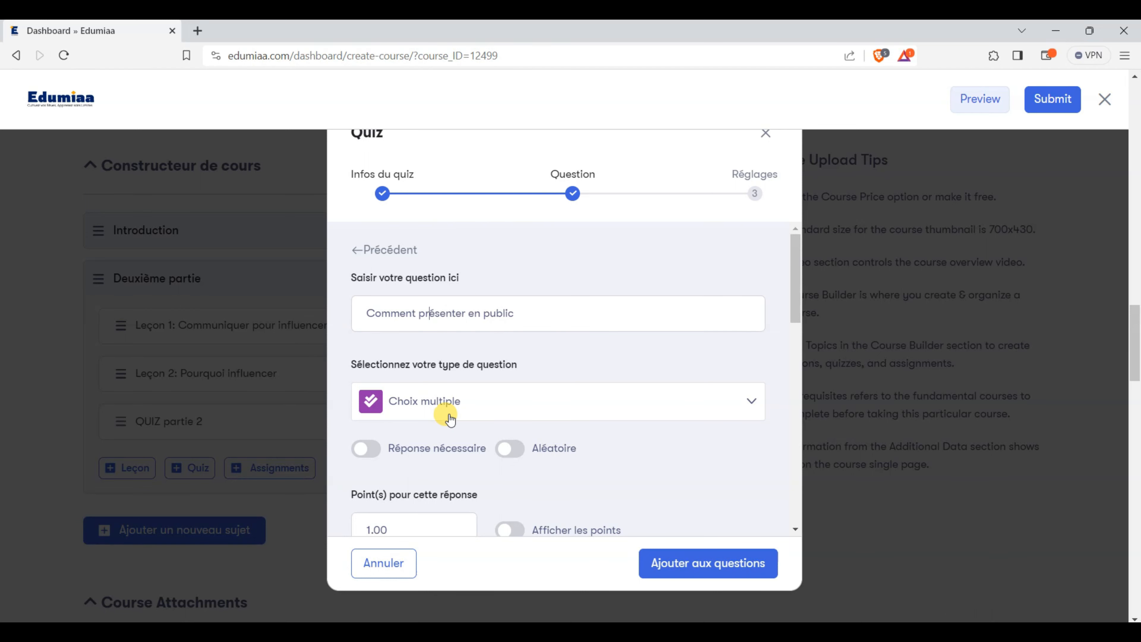
Step: Turn on Réponse nécessaire for the multiple-choice question
left_click(367, 450)
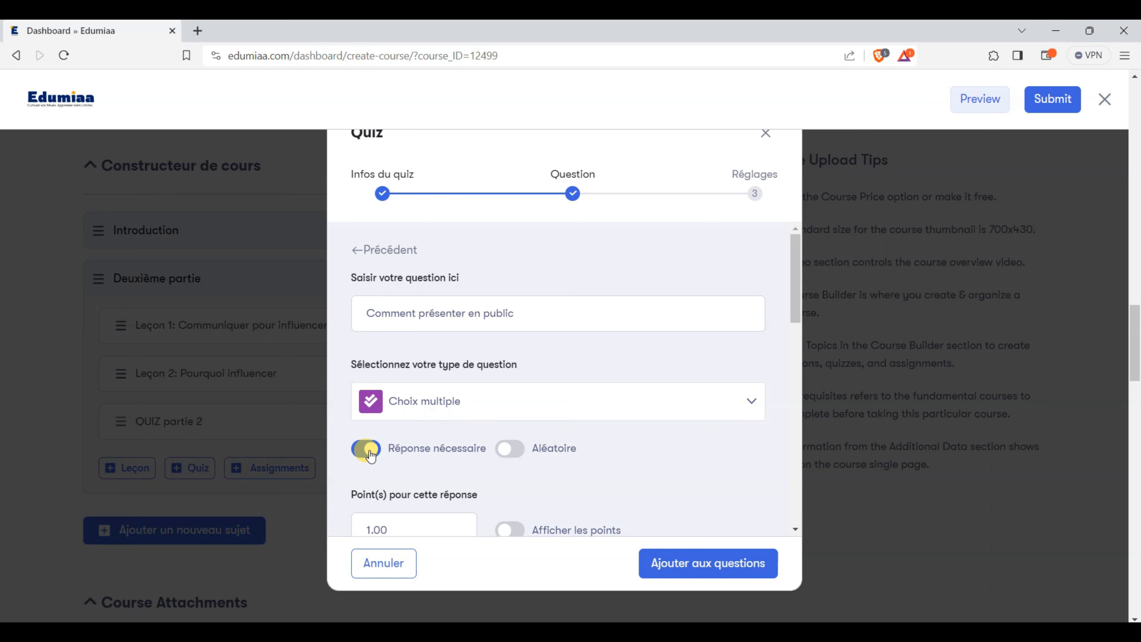
scroll(420, 426, "down", 2)
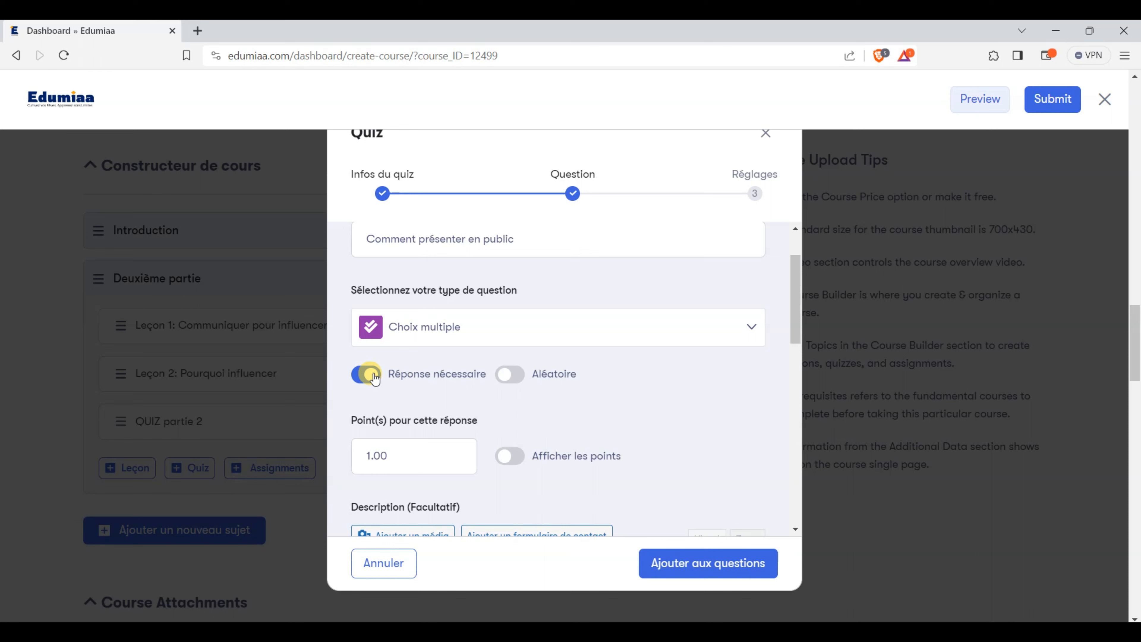
scroll(478, 385, "down", 4)
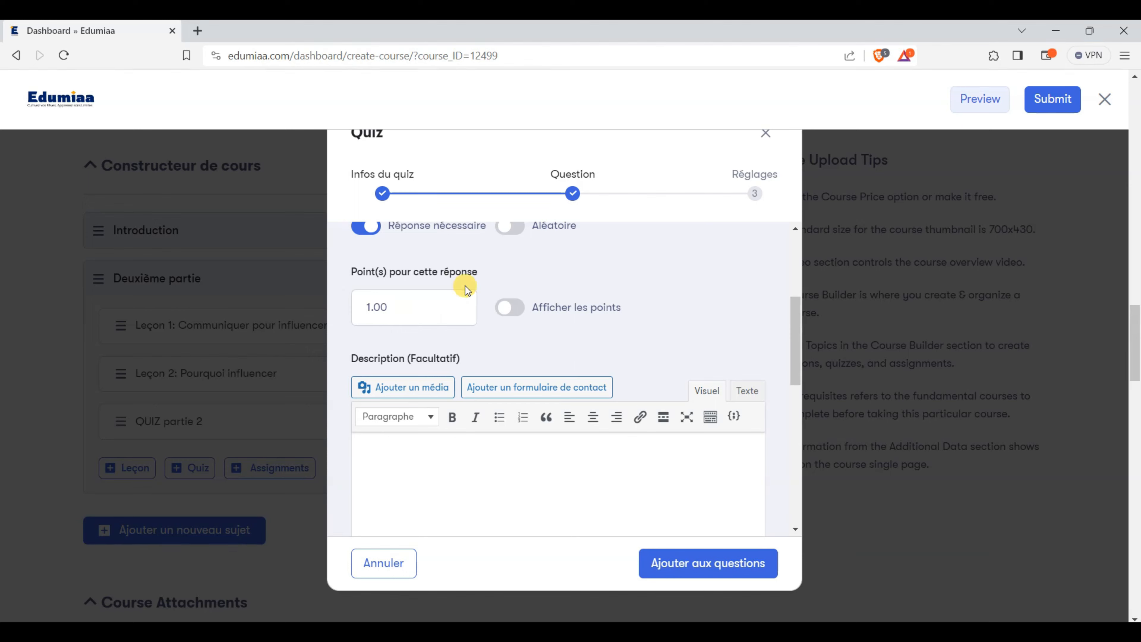
scroll(497, 287, "up", 2)
left_click(511, 303)
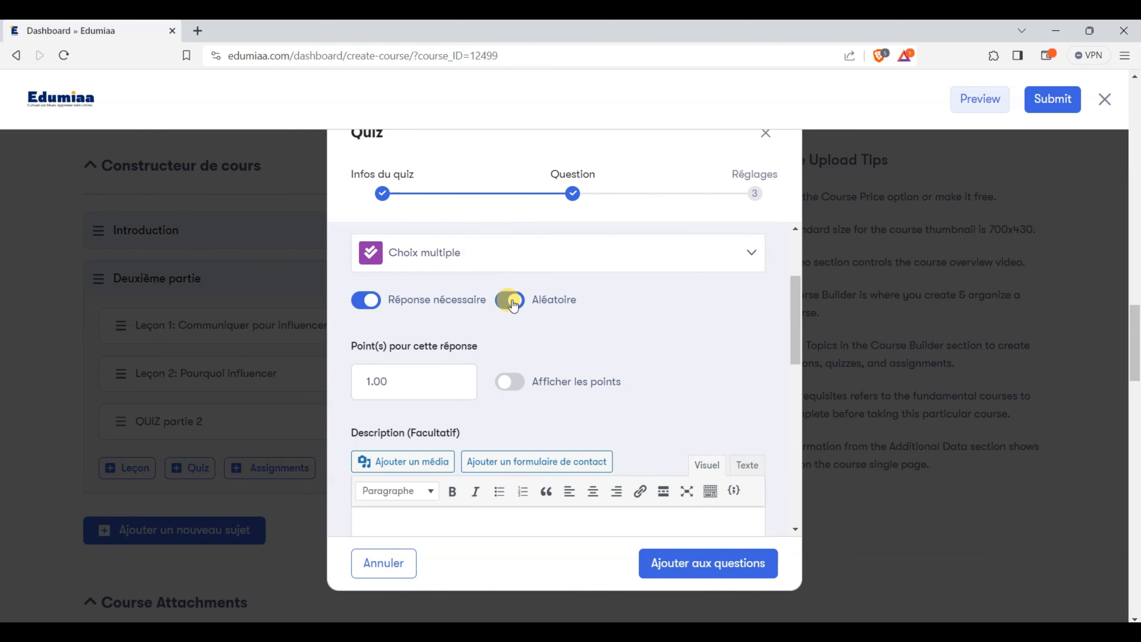
left_click(510, 304)
left_click(507, 301)
left_click(506, 301)
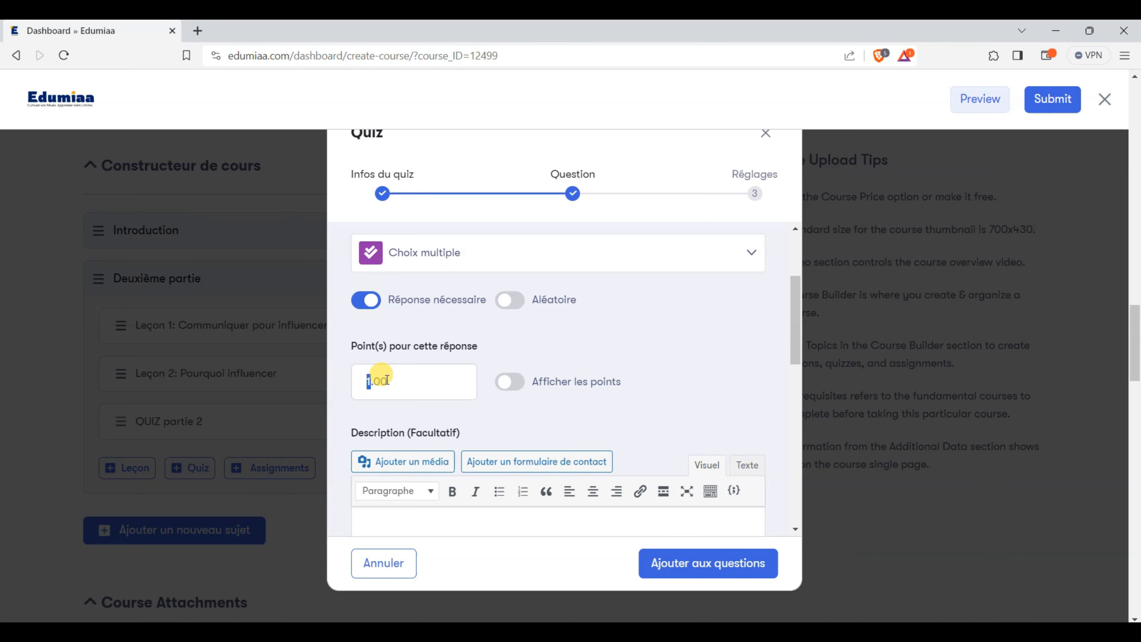
left_click_drag(370, 381, 356, 379)
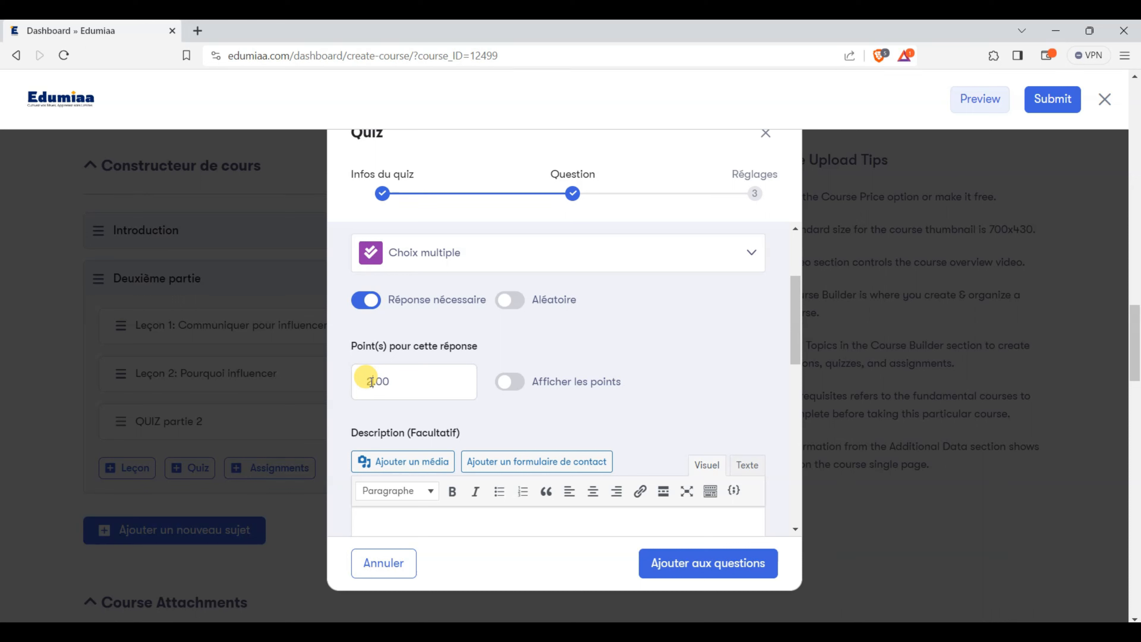
key("BackSpace")
type("1")
Step: Add a question mark at the end of the question text so it reads "Comment présenter en public ?"
scroll(671, 368, "down", 3)
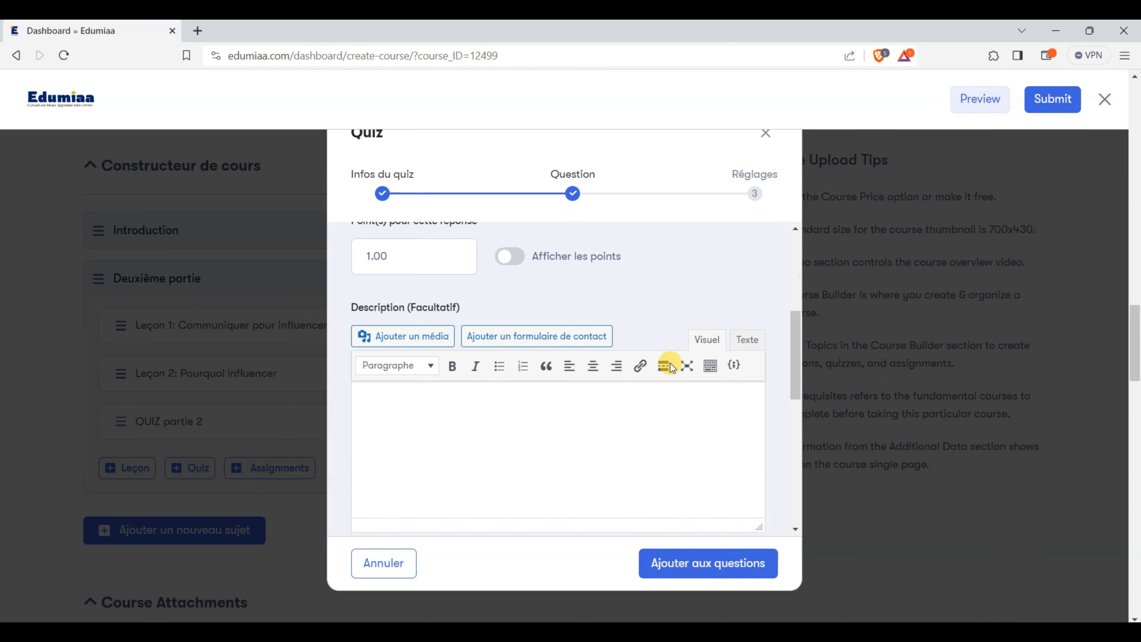
scroll(426, 388, "up", 2)
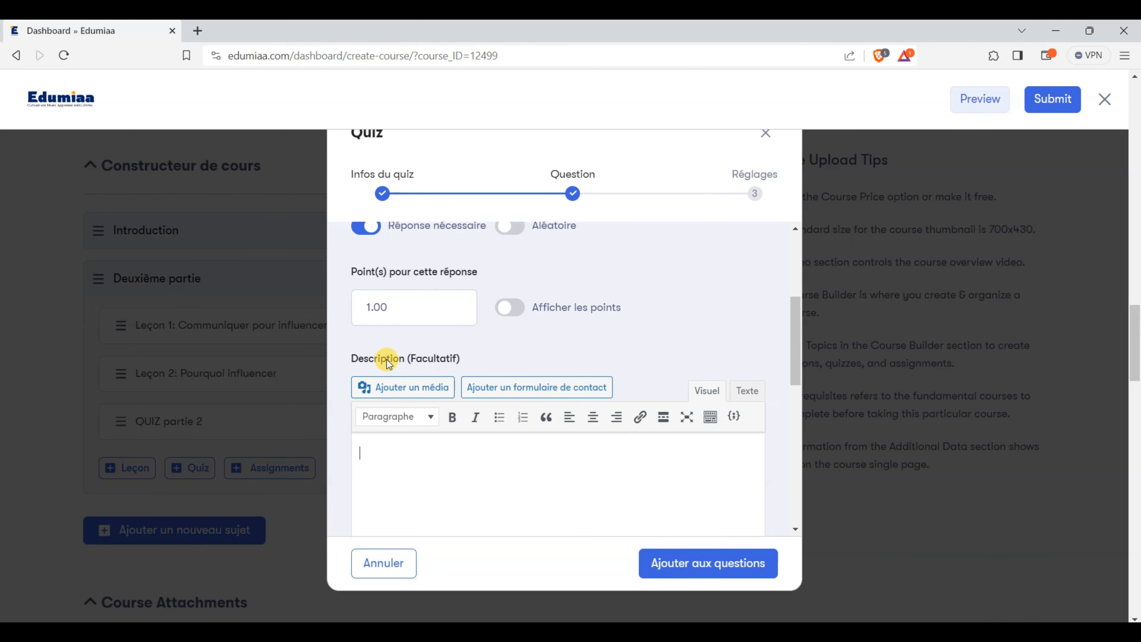
scroll(503, 355, "up", 1)
scroll(471, 332, "up", 5)
scroll(474, 346, "down", 4)
scroll(473, 346, "up", 4)
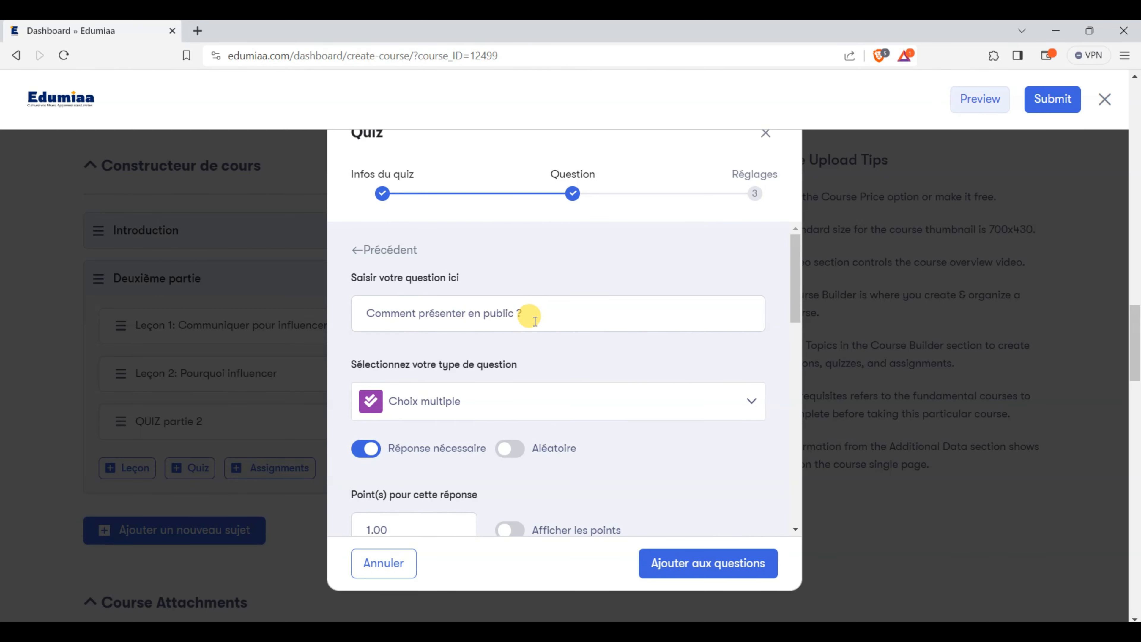
Step: Add an answer option titled "Pour coinvaincre" to the multiple-choice question
scroll(533, 353, "down", 10)
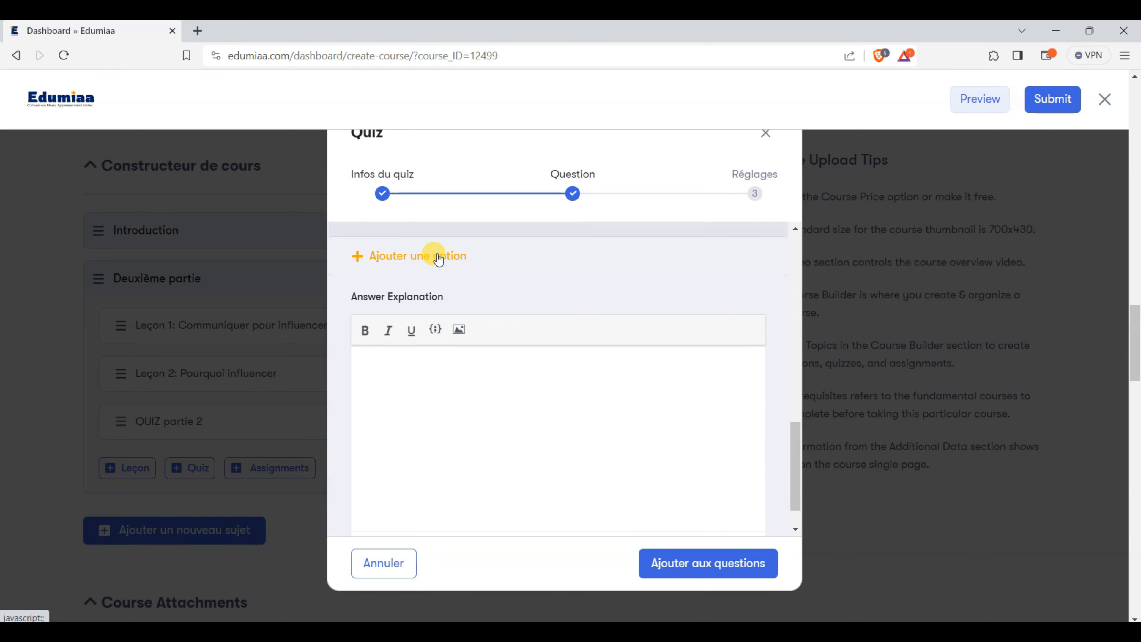
left_click(438, 256)
scroll(537, 298, "up", 5)
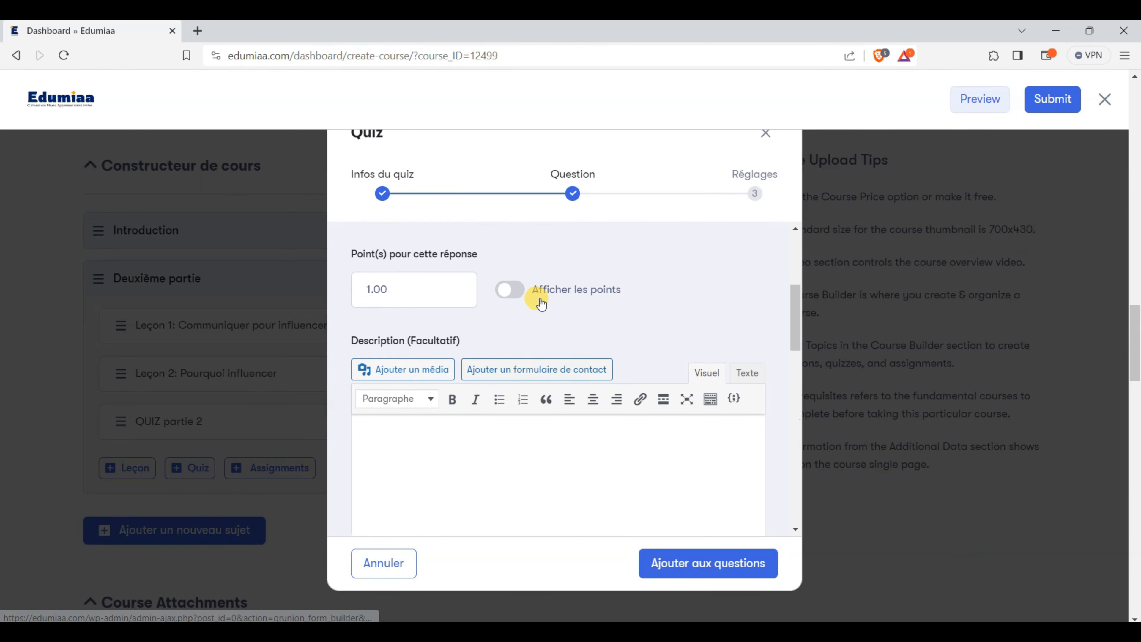
scroll(508, 332, "down", 6)
left_click(469, 330)
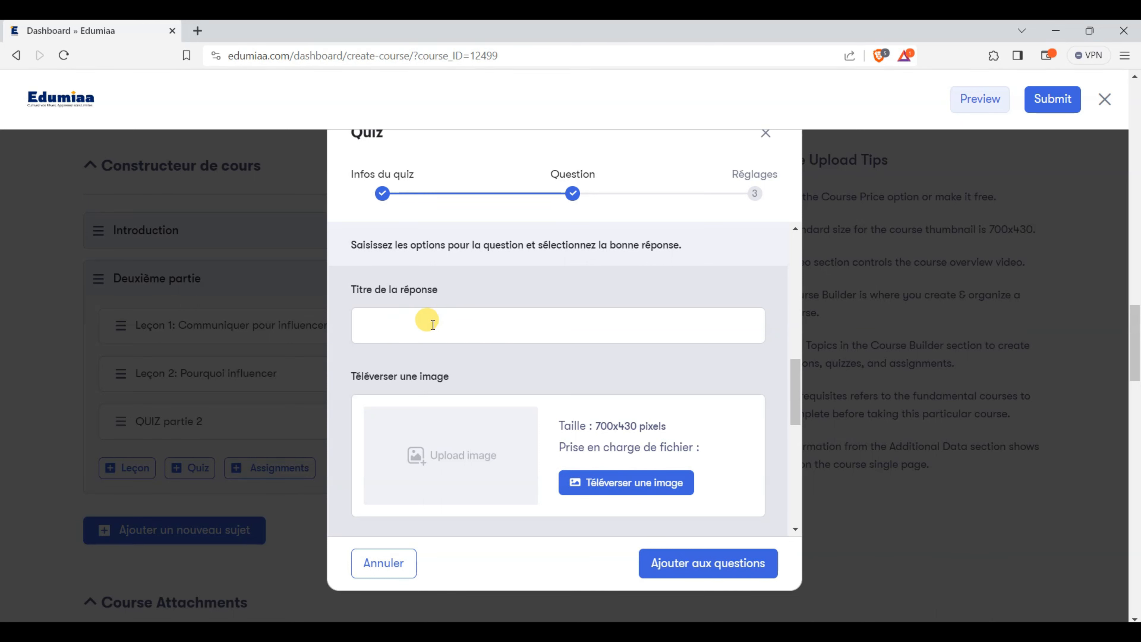
type("Pour coinvaincre")
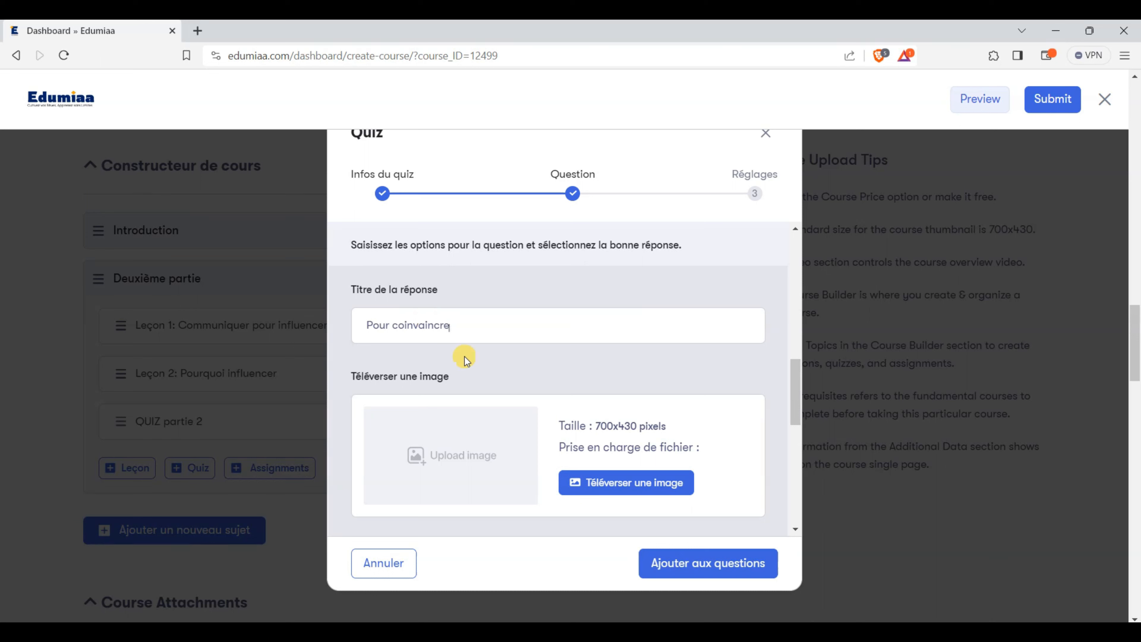
Step: Set the first answer's display format to Texte uniquement and save the answer
scroll(492, 349, "down", 5)
left_click(406, 361)
scroll(517, 415, "down", 1)
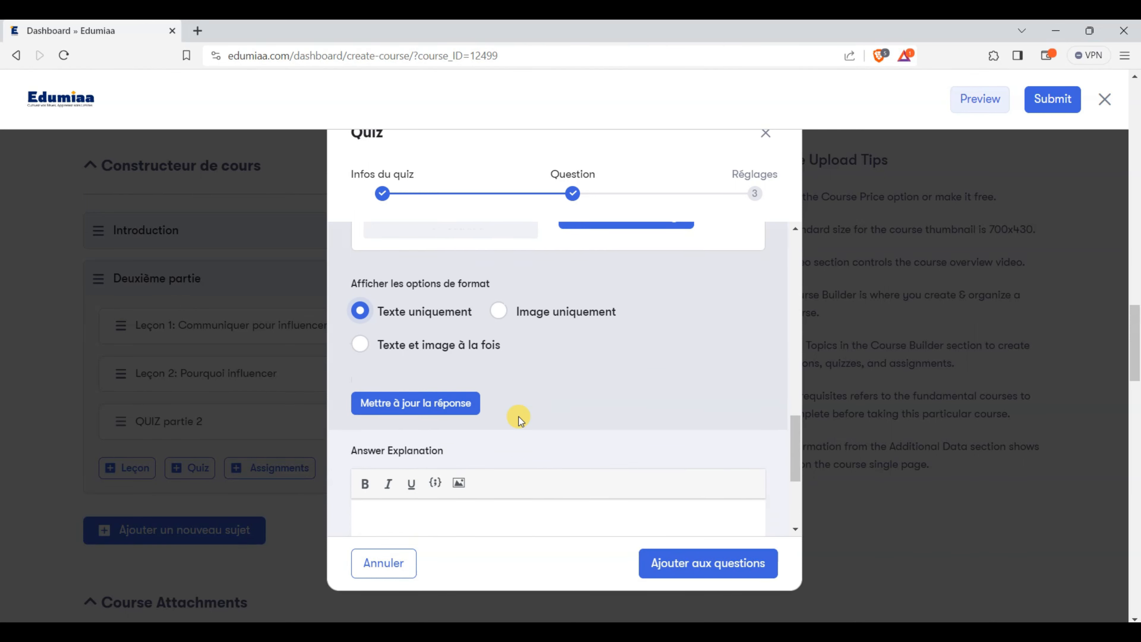
scroll(477, 427, "up", 6)
scroll(476, 408, "up", 4)
scroll(476, 409, "down", 12)
scroll(478, 409, "down", 1)
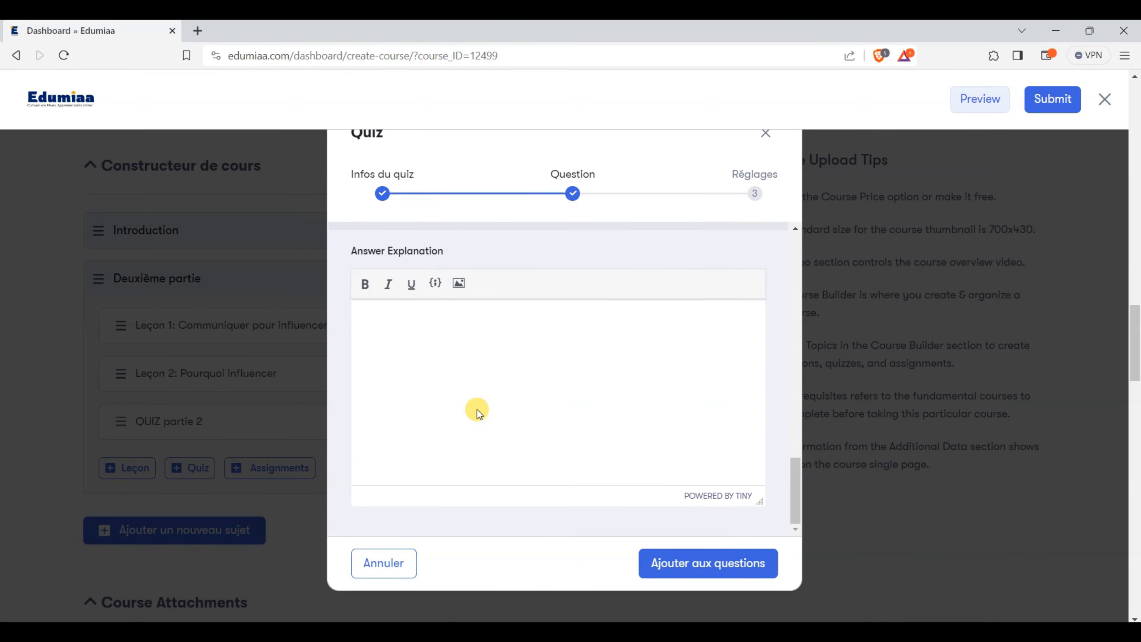
scroll(476, 405, "up", 5)
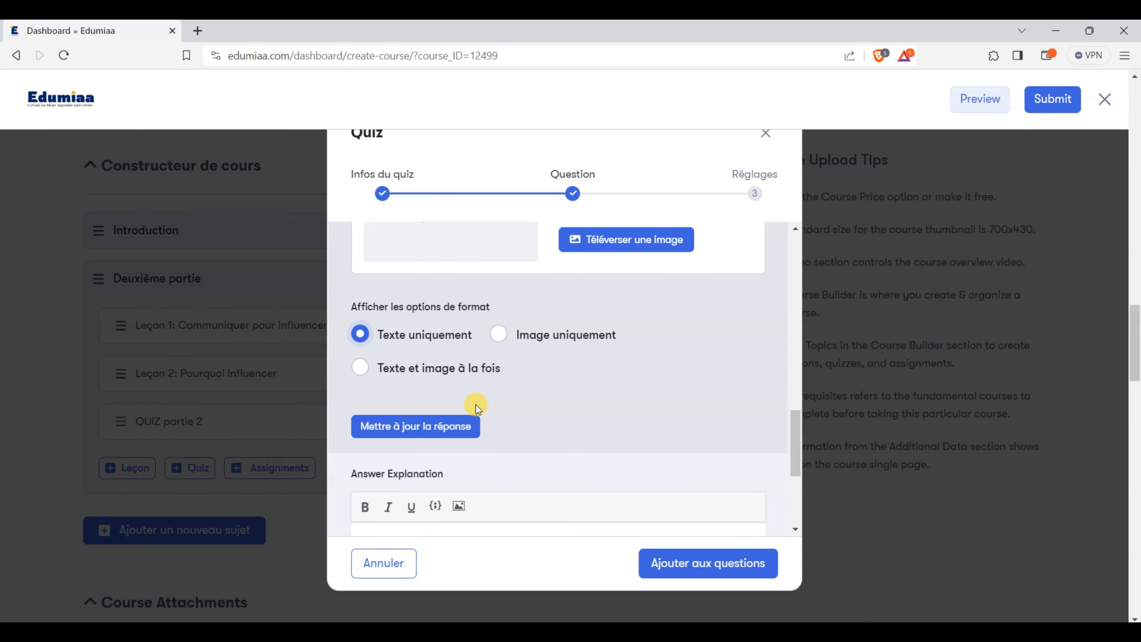
left_click(420, 426)
Step: Add a second answer option titled "POour vendre" to the question and save it
scroll(505, 371, "up", 3)
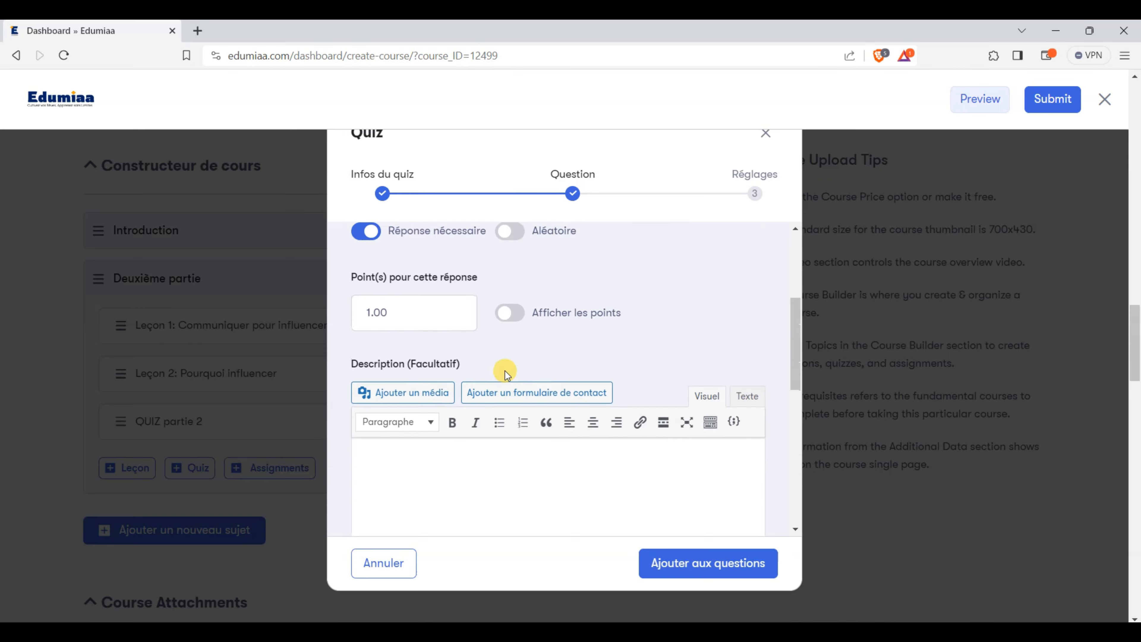
scroll(504, 371, "down", 5)
left_click(415, 385)
left_click(442, 332)
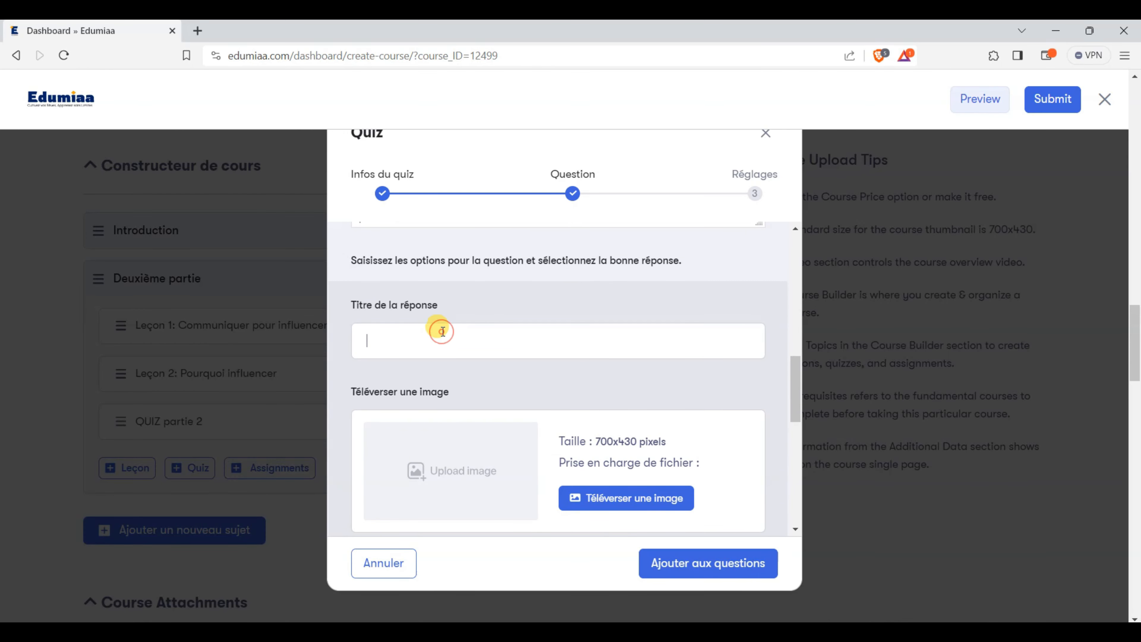
type("POour vendr")
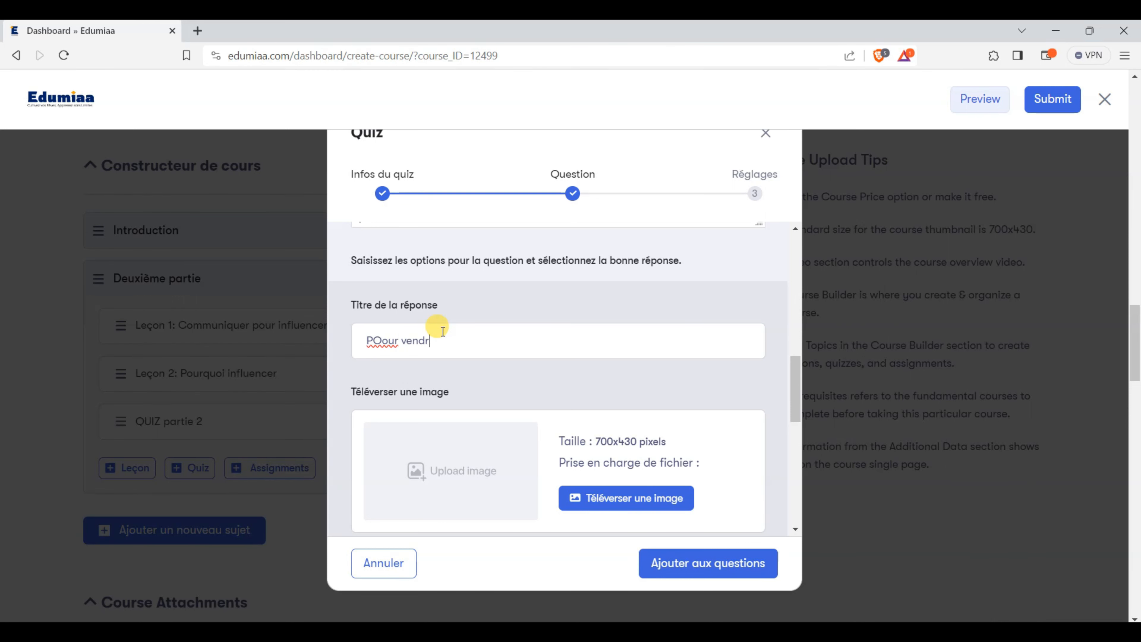
scroll(438, 384, "down", 3)
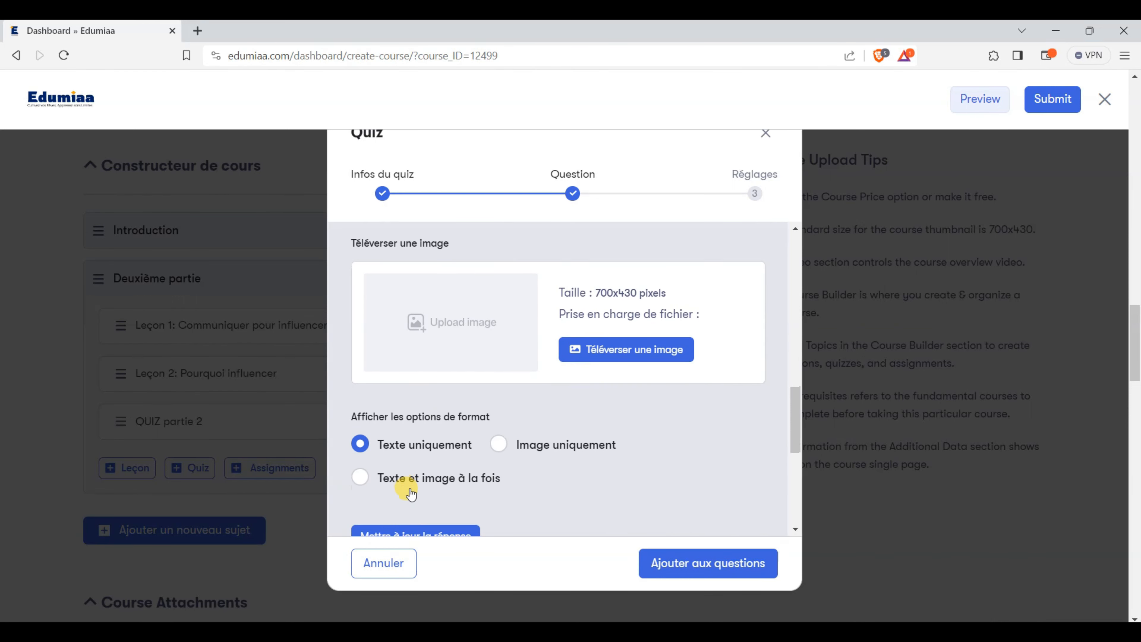
scroll(415, 484, "down", 2)
left_click(409, 468)
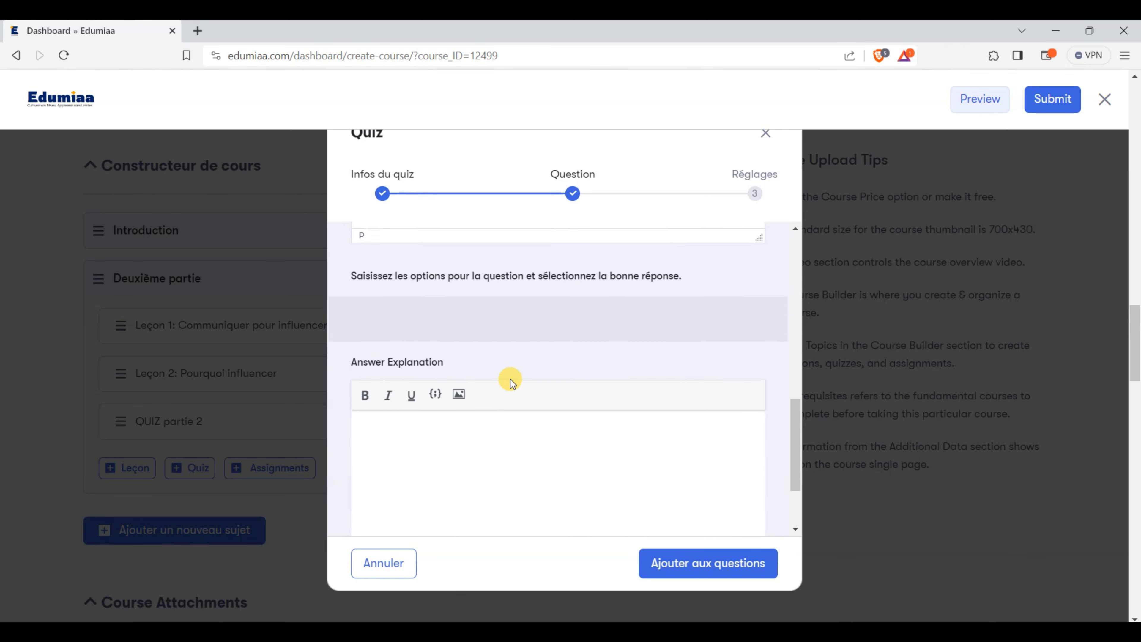
Step: Add a third answer option titled "Pour créer l'ampathie" to the question and save it
scroll(435, 355, "down", 5)
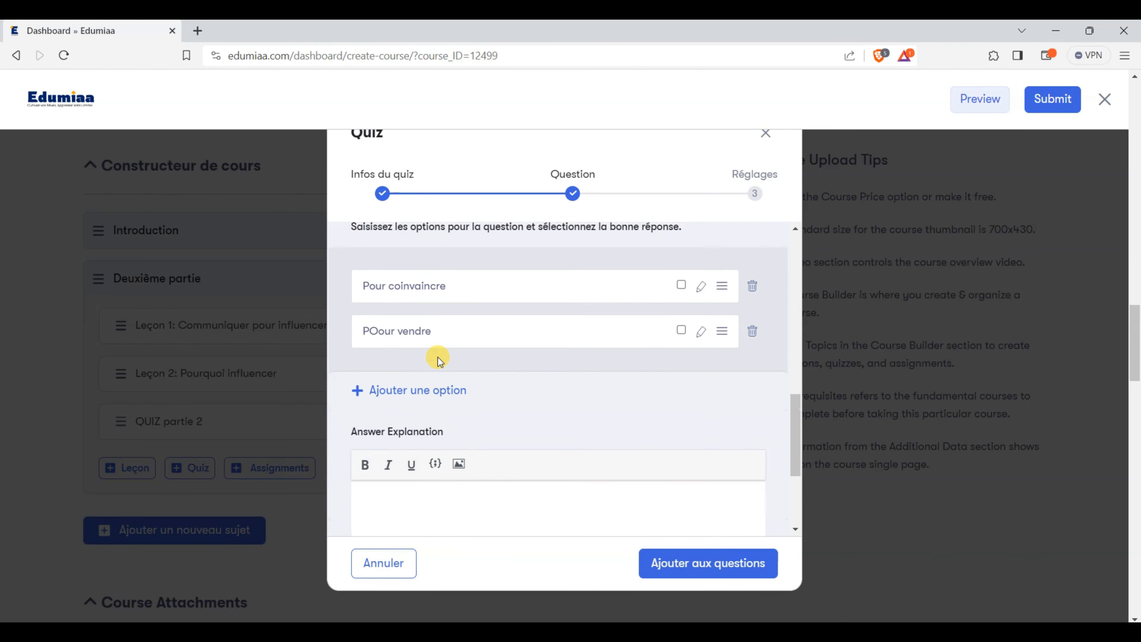
left_click(400, 351)
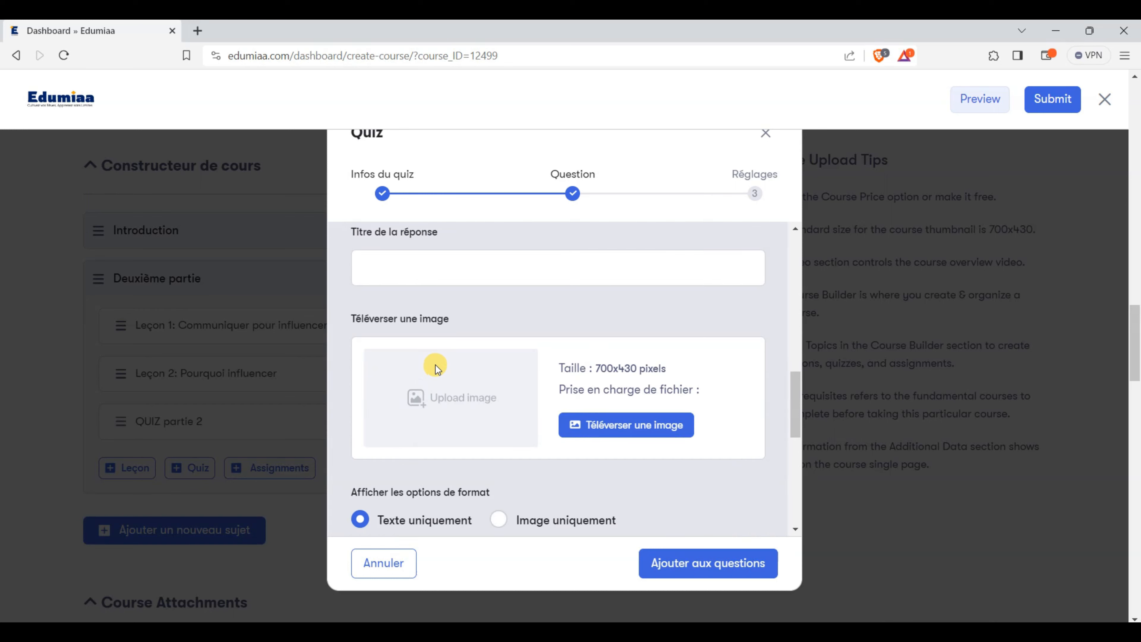
left_click(440, 273)
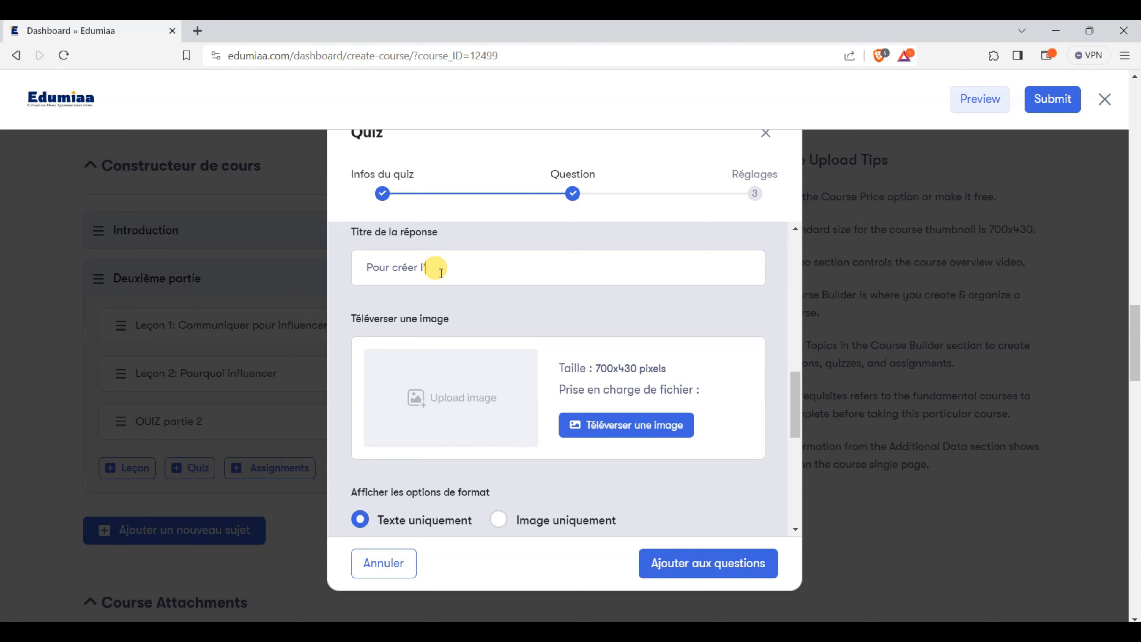
type("Pour créer l'ampa")
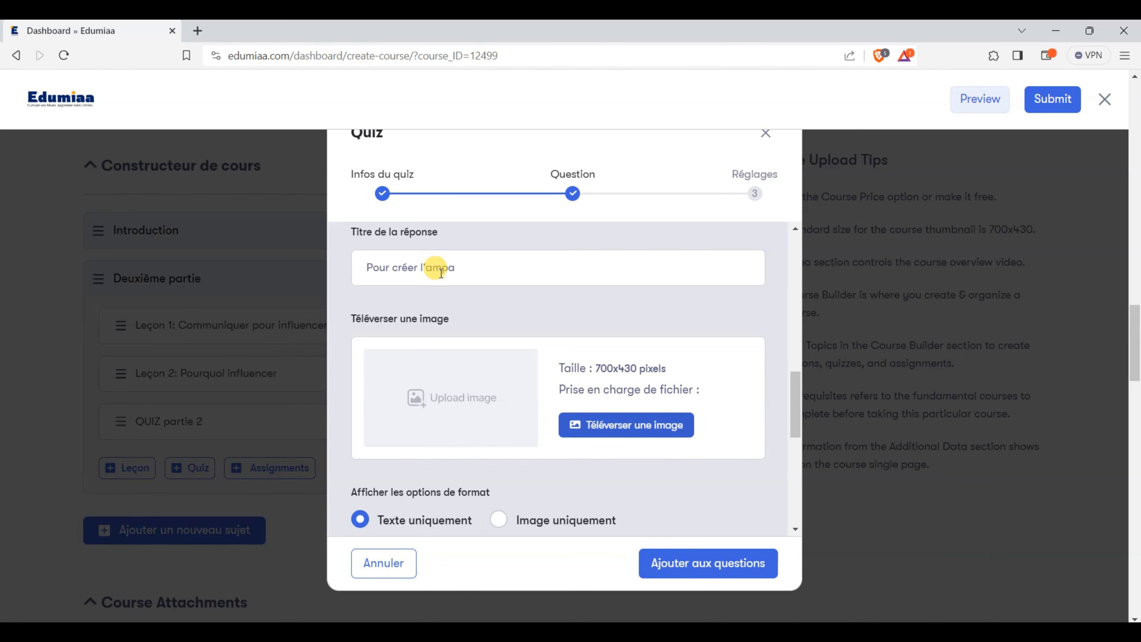
left_click(495, 268)
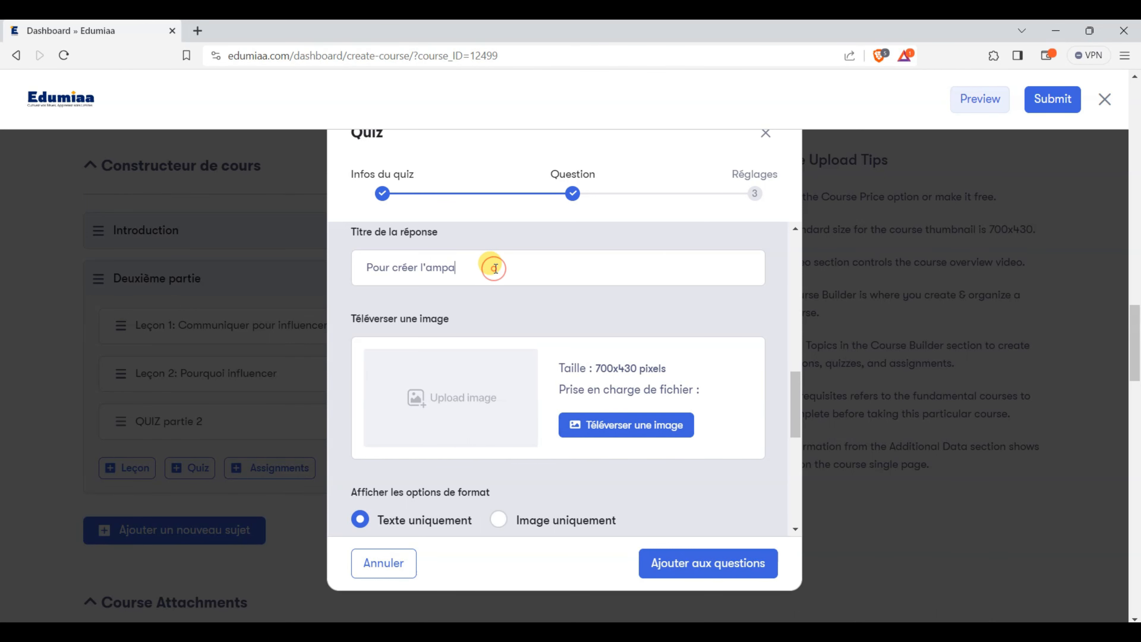
scroll(495, 268, "down", 5)
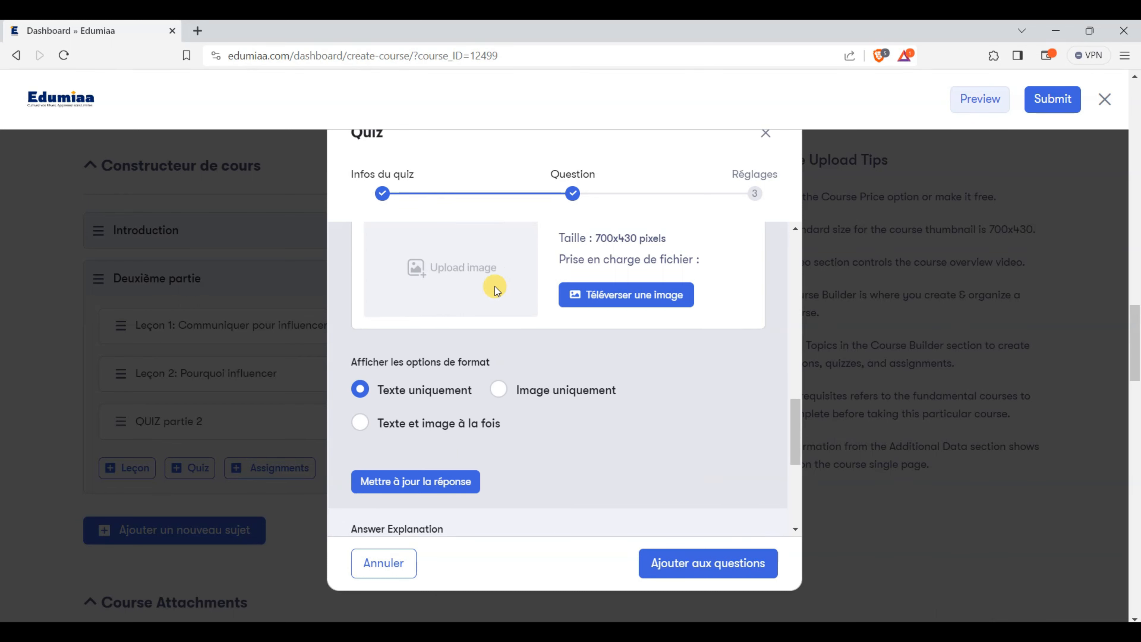
left_click(470, 385)
scroll(568, 332, "up", 9)
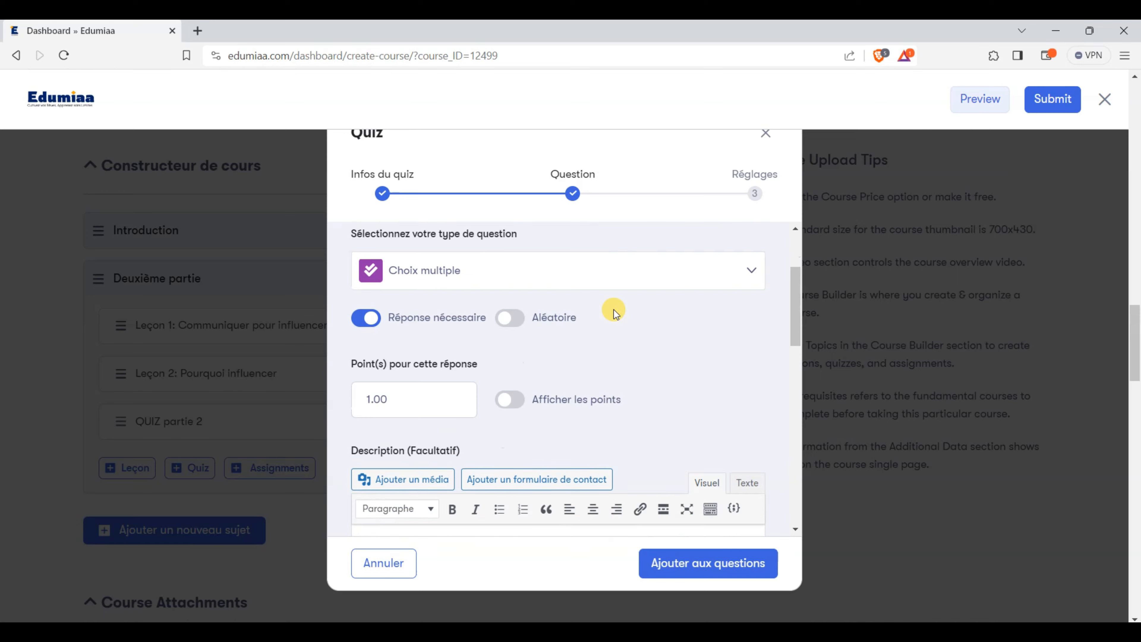
Step: Mark "Pour coinvaincre" and "POour vendre" as the correct answers and add the question to the quiz
scroll(612, 308, "down", 10)
scroll(600, 319, "up", 2)
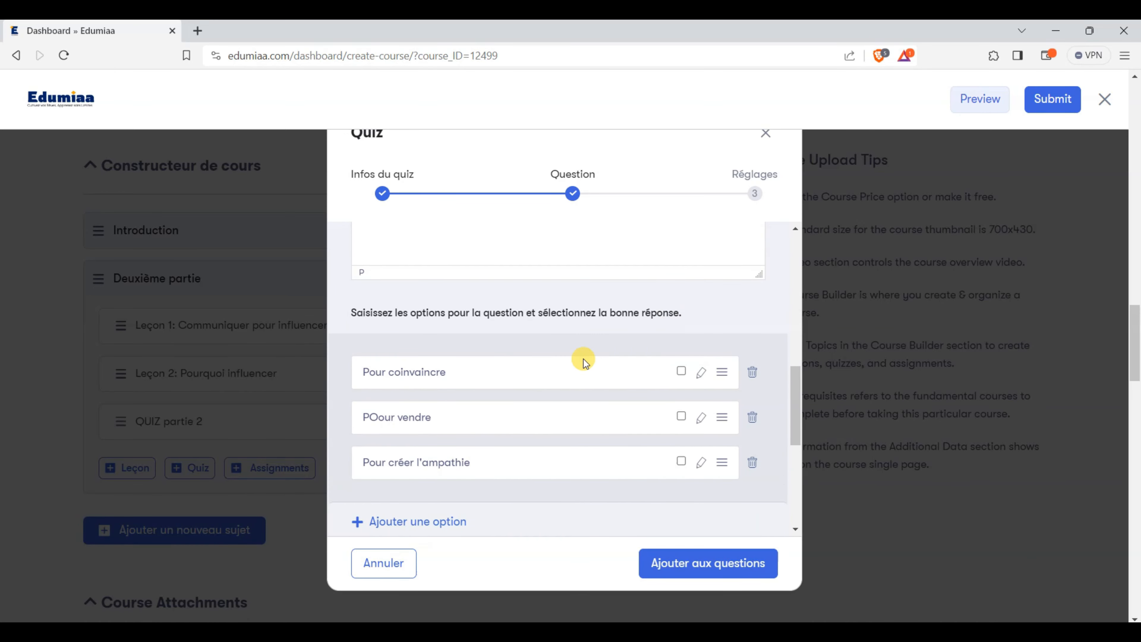
left_click(681, 371)
scroll(593, 400, "down", 5)
scroll(655, 379, "up", 4)
scroll(655, 378, "up", 1)
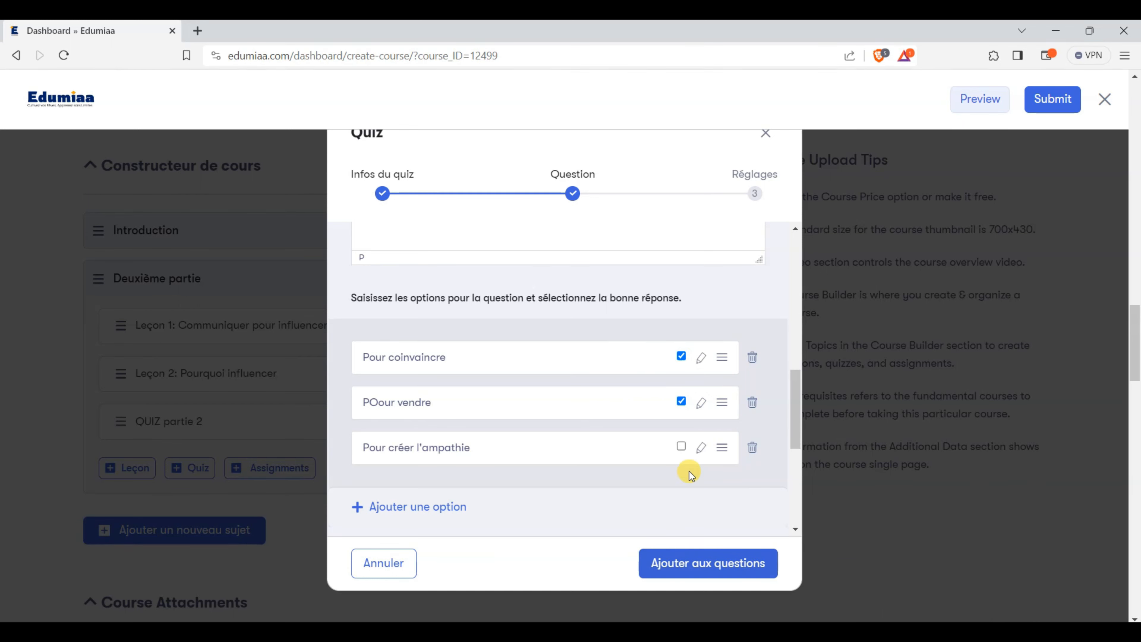
left_click(689, 563)
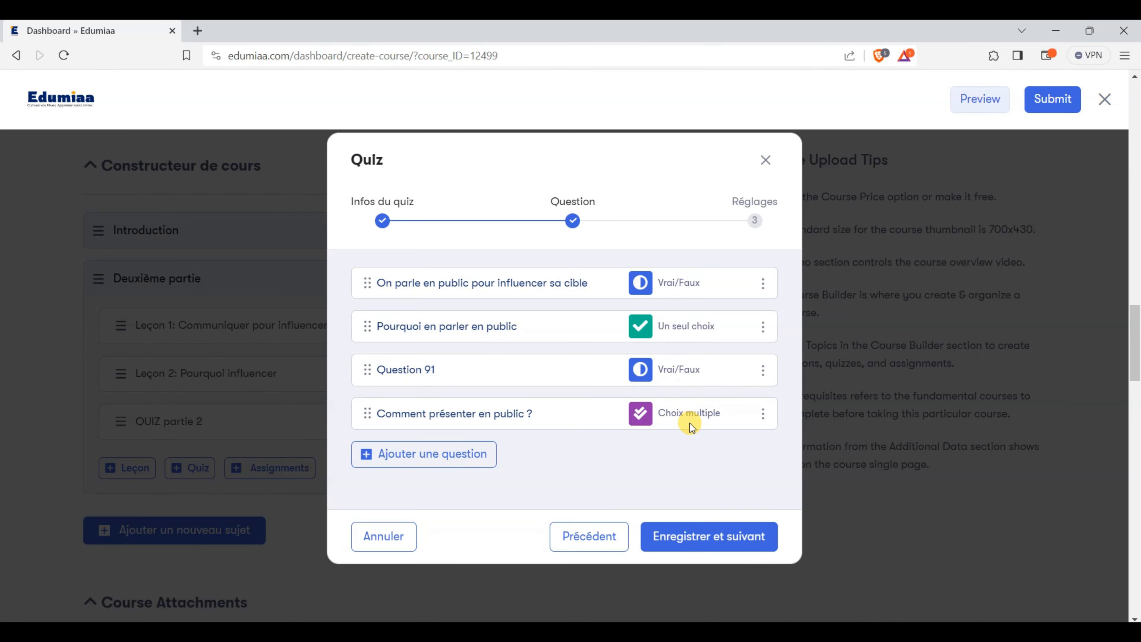
Step: Add another question to the quiz, reviewing the available question types but keeping the default text and the Vrai/Faux type
left_click(443, 455)
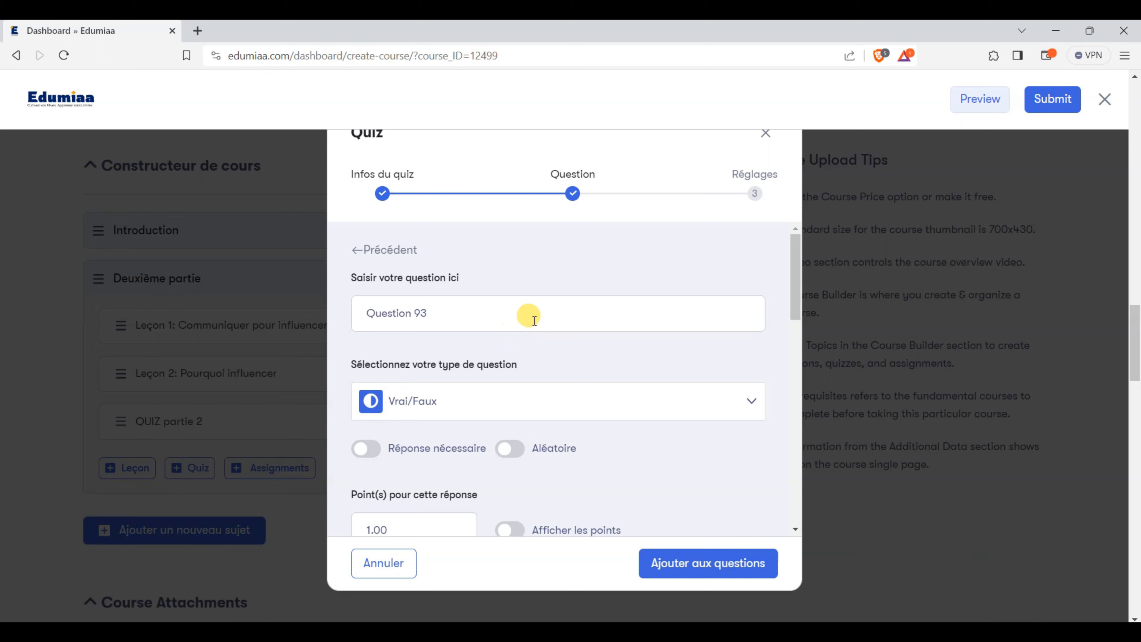
left_click(563, 399)
scroll(566, 465, "down", 2)
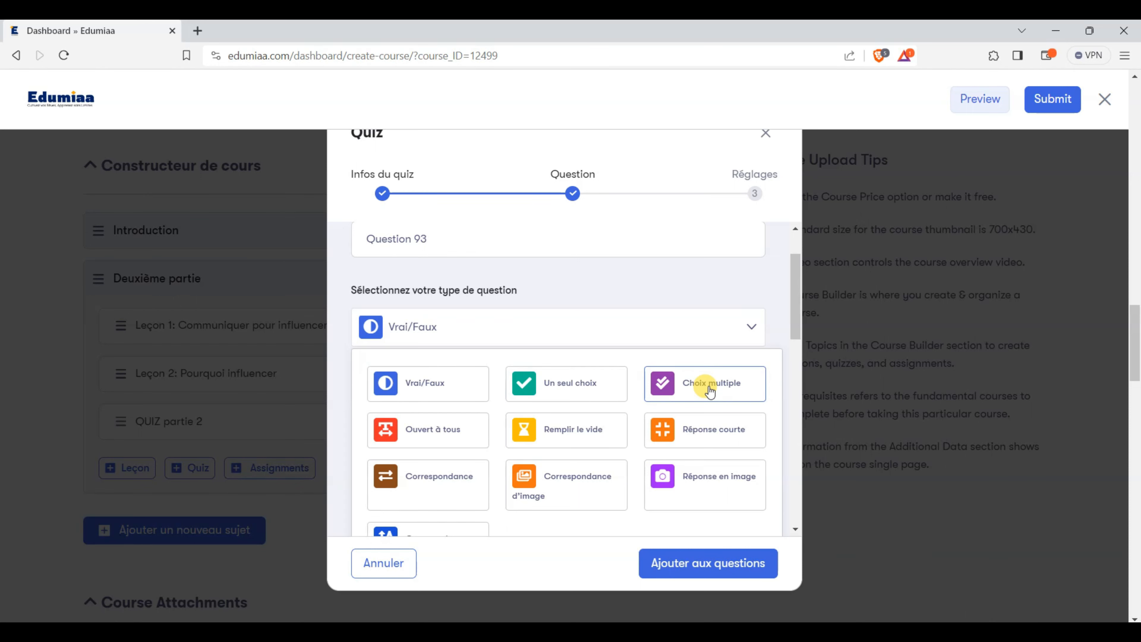
scroll(565, 408, "down", 2)
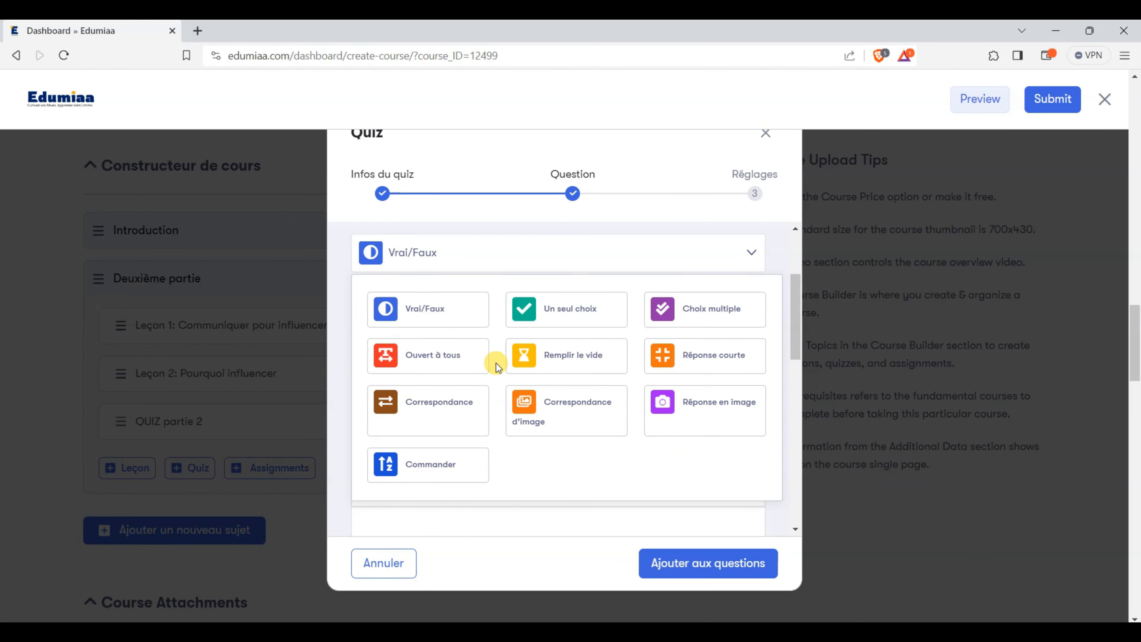
scroll(503, 350, "up", 3)
left_click(607, 375)
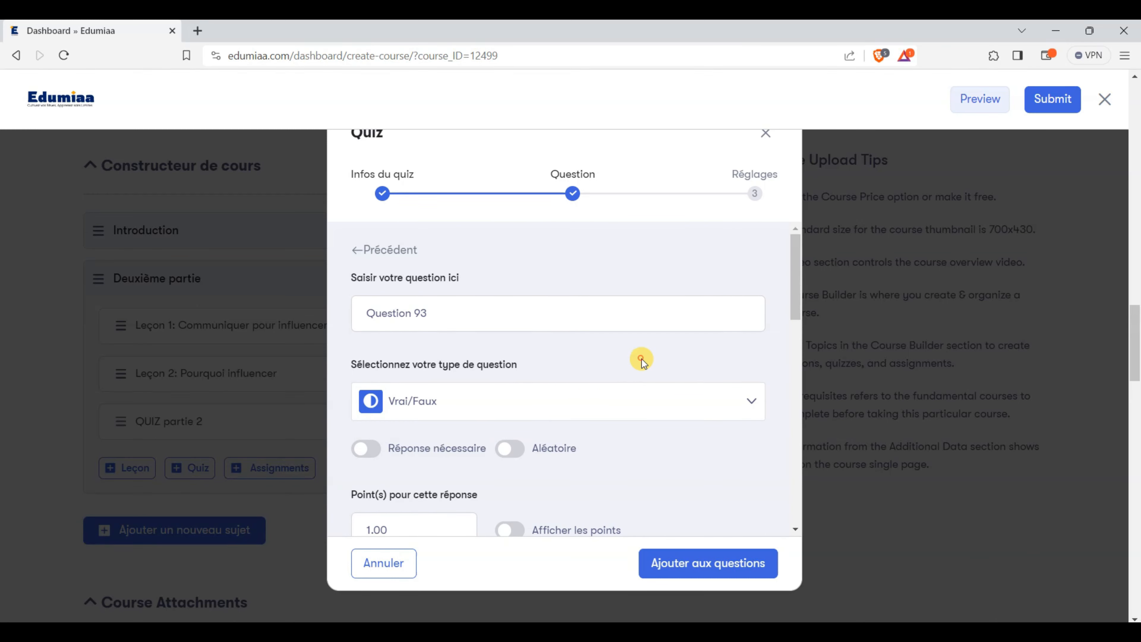
scroll(645, 368, "down", 5)
scroll(673, 495, "down", 3)
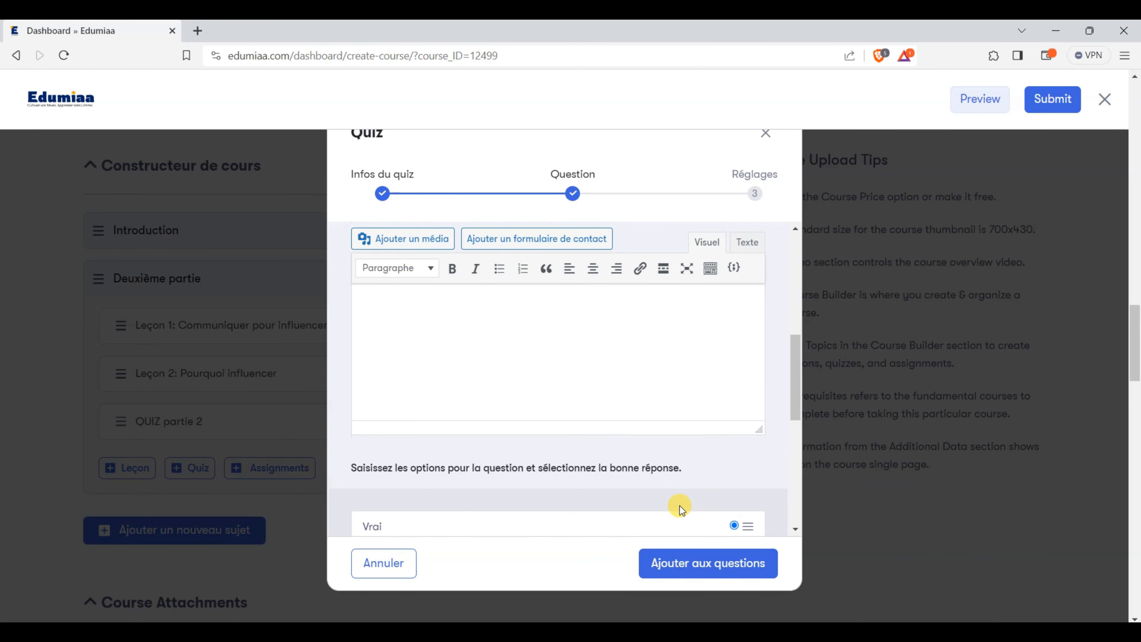
left_click(691, 562)
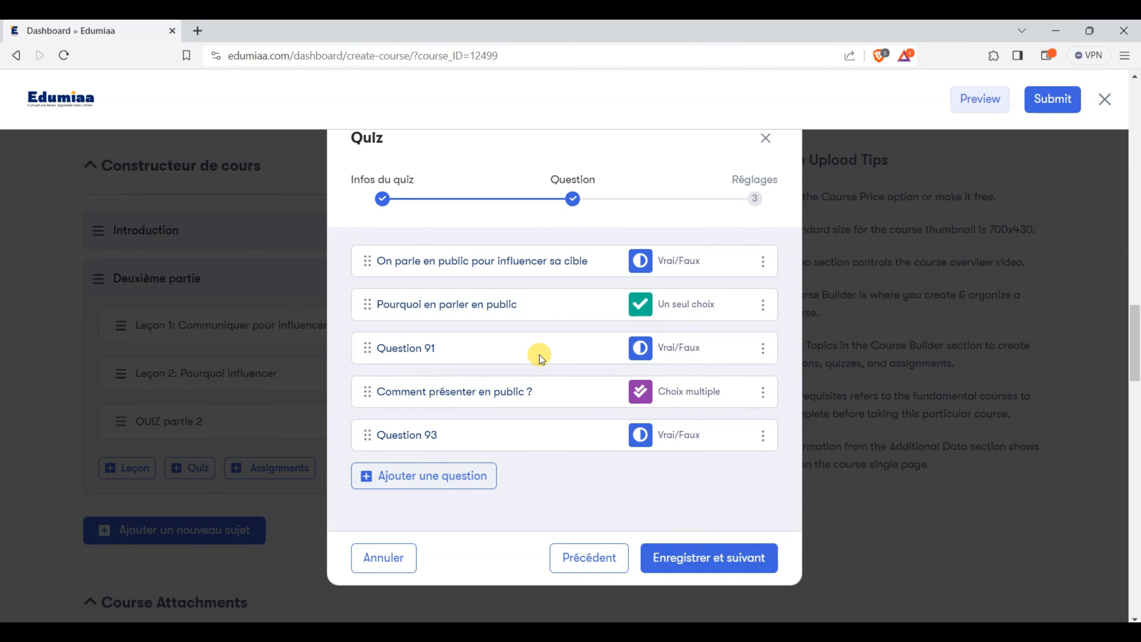
Step: Save the quiz questions and continue to the quiz settings, leaving the time limit at 0 minutes
left_click(711, 559)
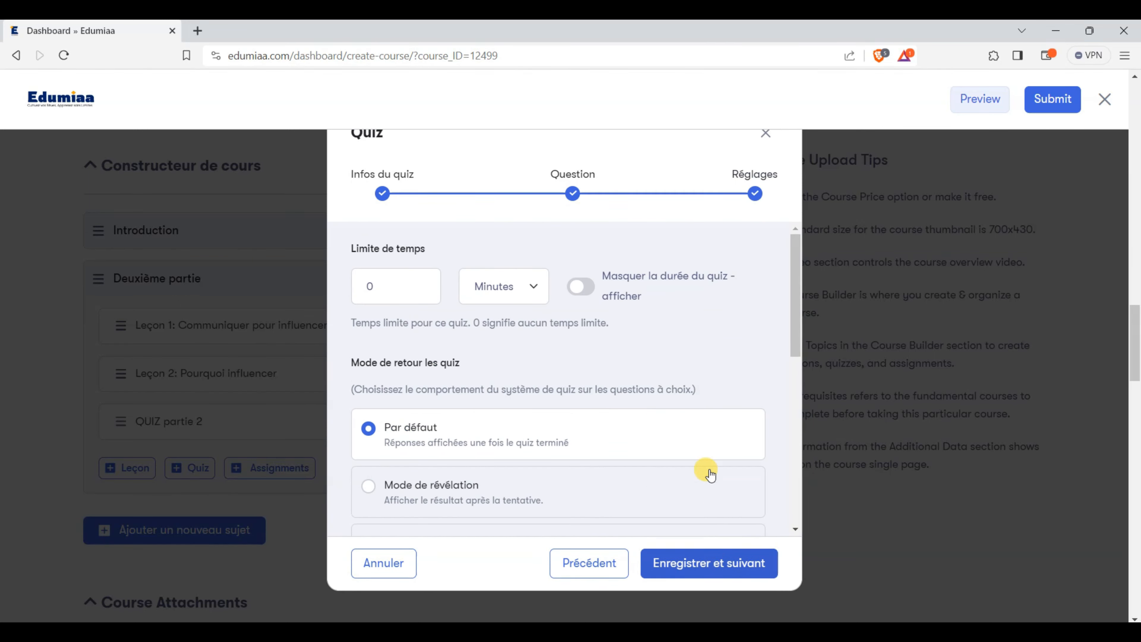
left_click_drag(391, 294, 357, 290)
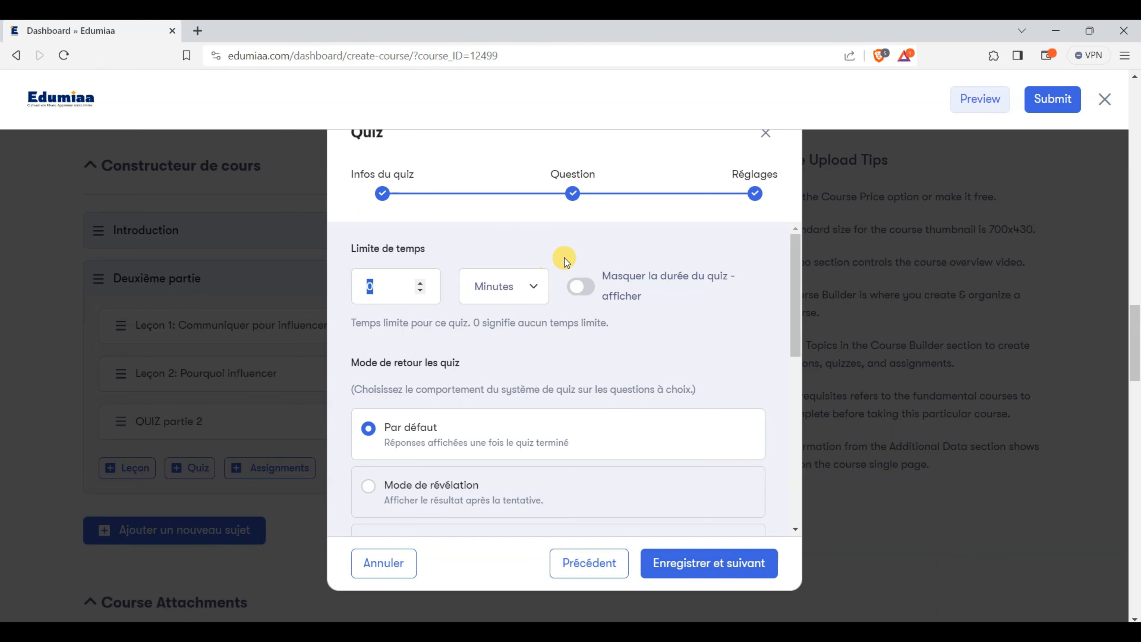
left_click(598, 256)
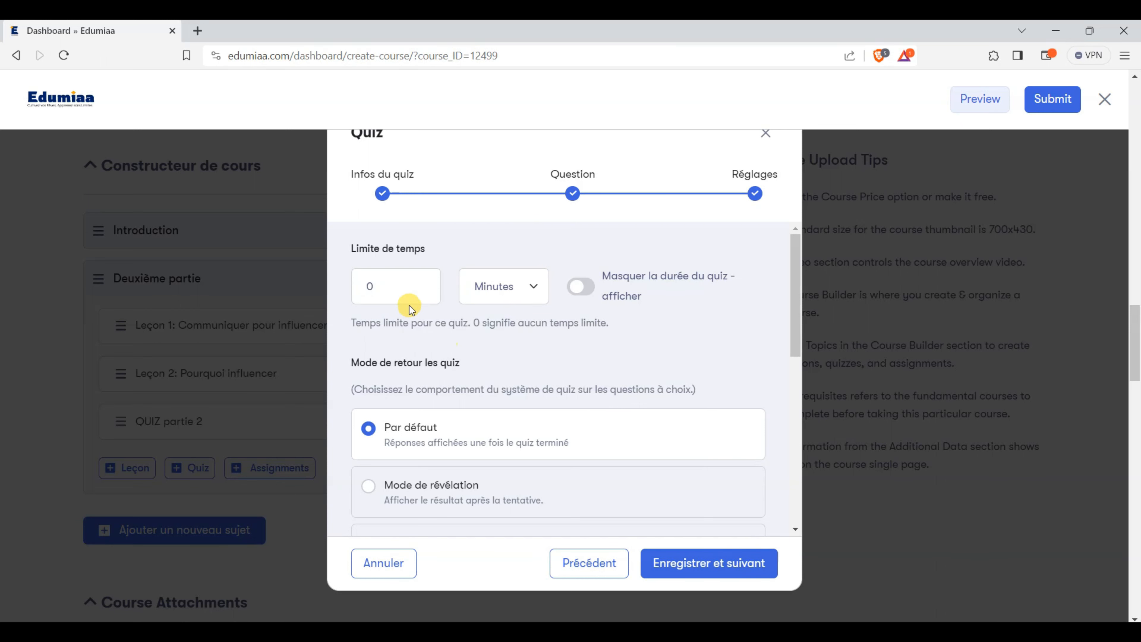
Step: Choose Mode de révélation as the quiz's feedback mode, and switch it to Mode de ré-essai
scroll(500, 373, "down", 2)
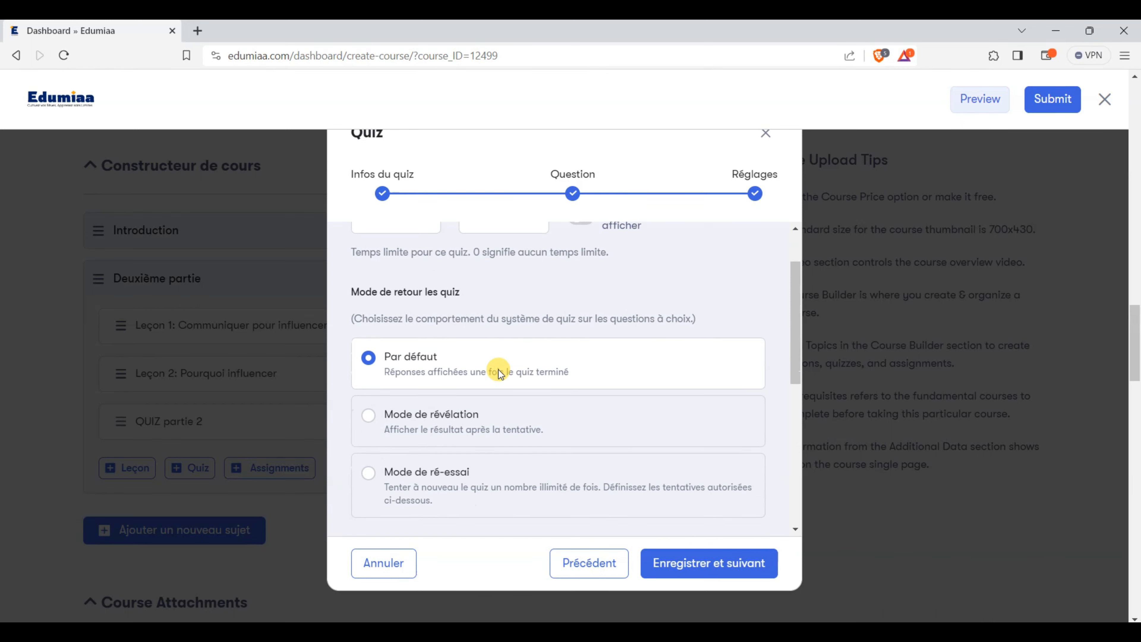
left_click(485, 427)
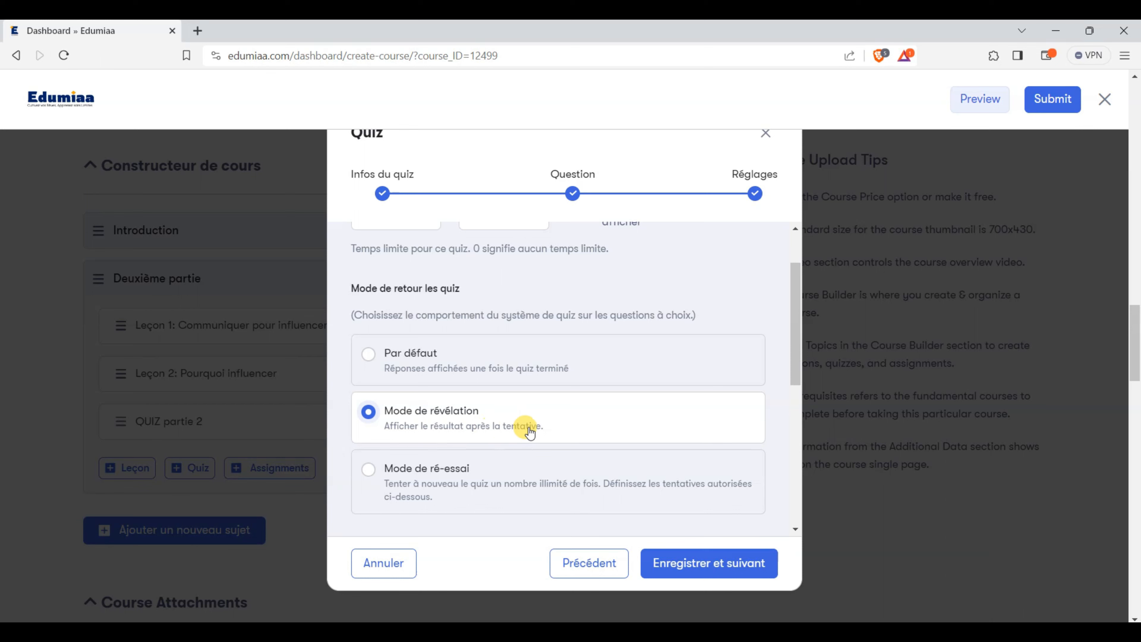
scroll(522, 365, "down", 5)
scroll(502, 310, "up", 2)
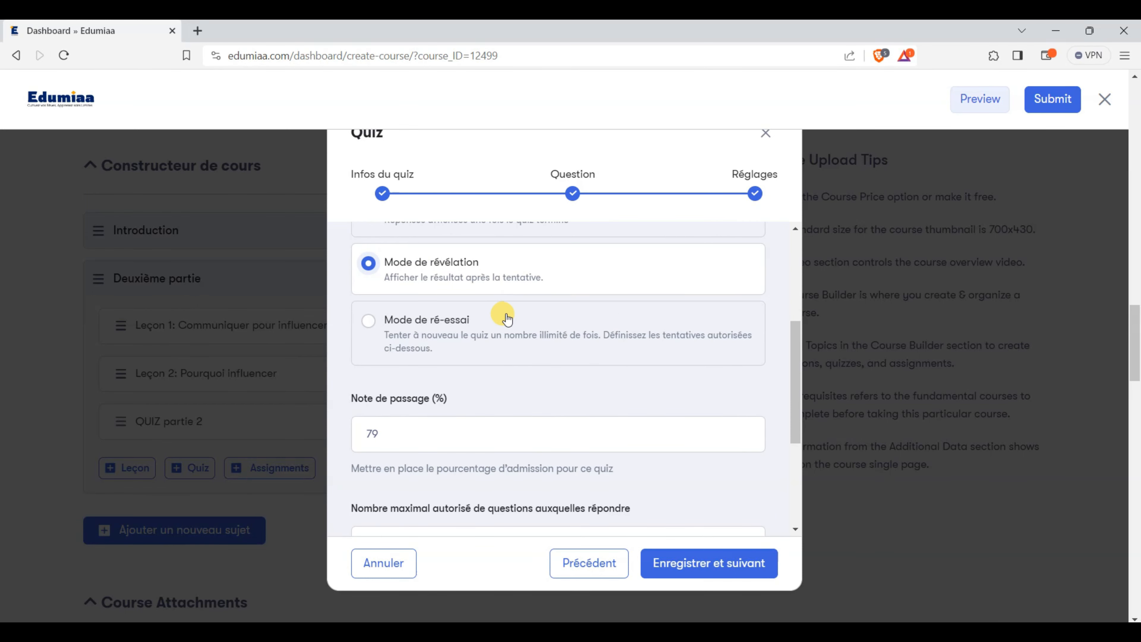
left_click(501, 324)
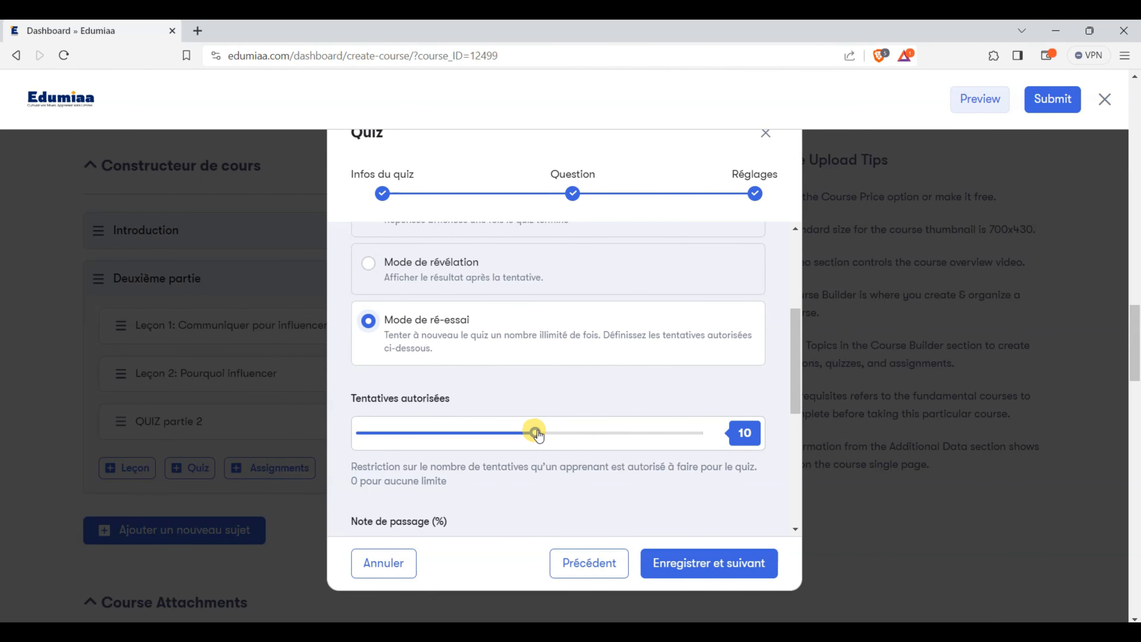
Step: Set the number of allowed quiz attempts (Tentatives autorisées) to 6
mouse_move(506, 430)
left_mouse_down()
mouse_move(603, 433)
mouse_move(477, 435)
mouse_move(489, 438)
left_mouse_up()
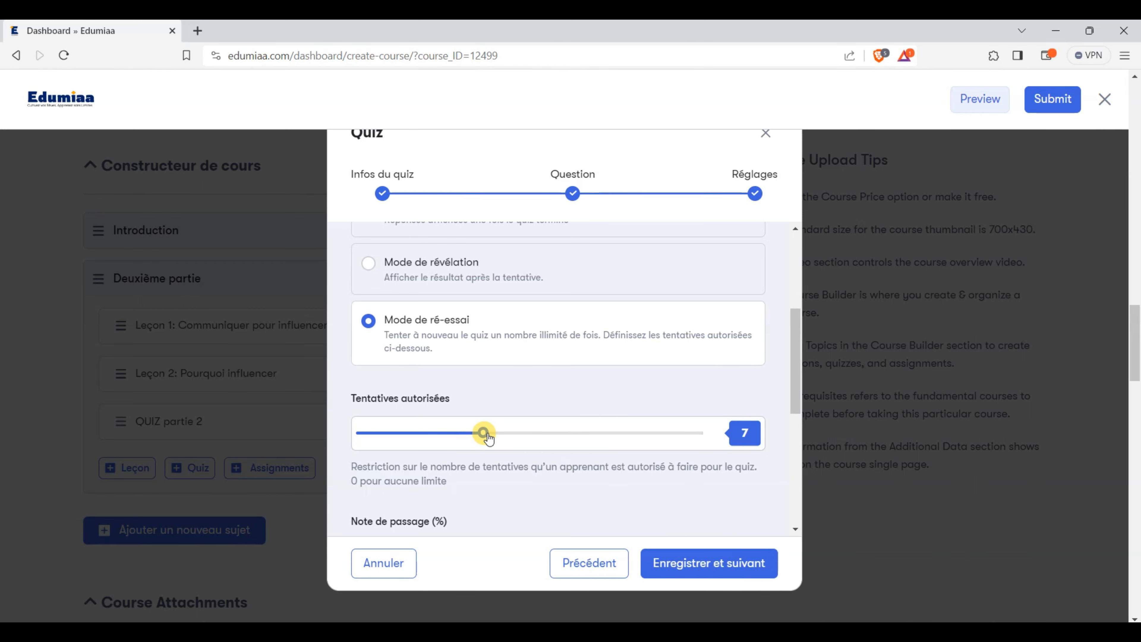
scroll(529, 378, "down", 3)
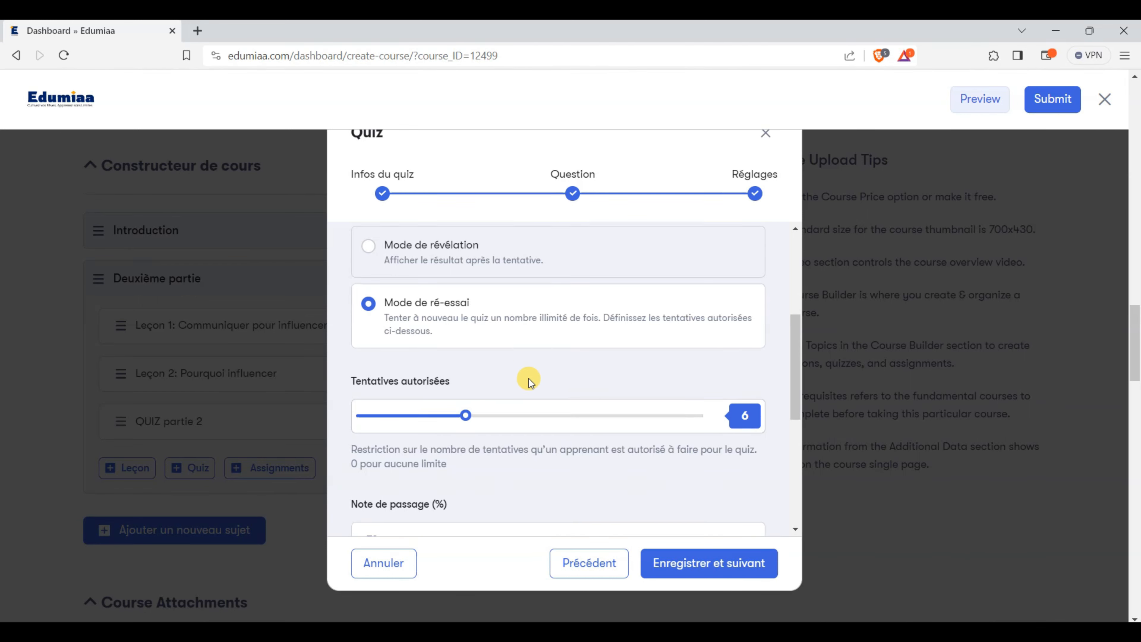
scroll(529, 385, "up", 2)
Step: Set the quiz's passing grade (Note de passage) to 75%
scroll(474, 412, "down", 4)
left_click(442, 265)
scroll(449, 261, "up", 2)
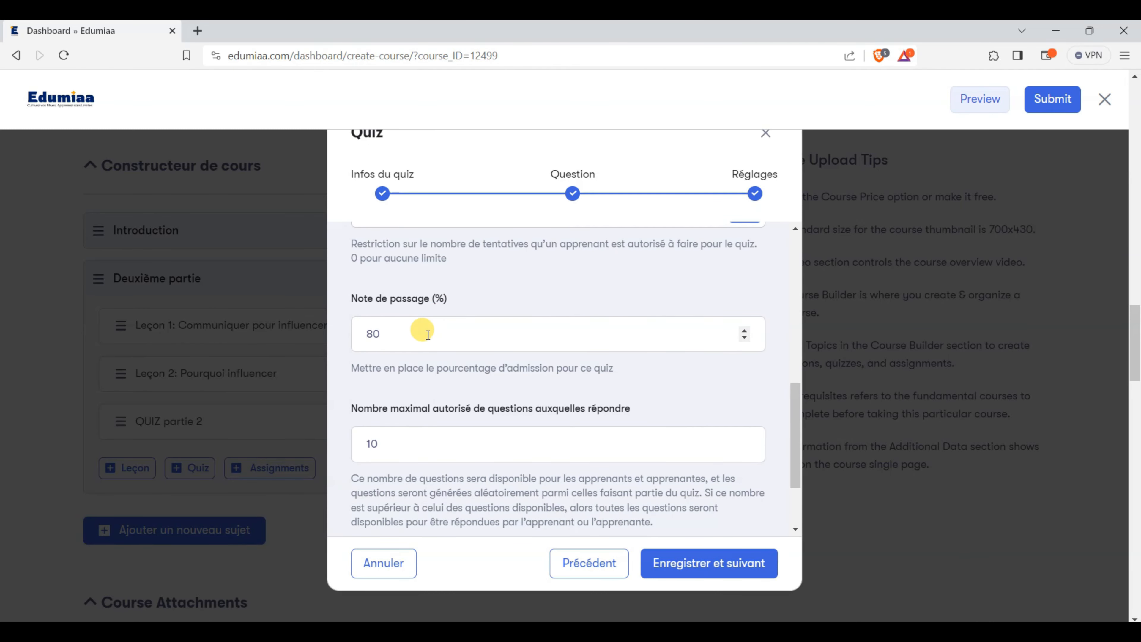
left_click_drag(424, 333, 373, 335)
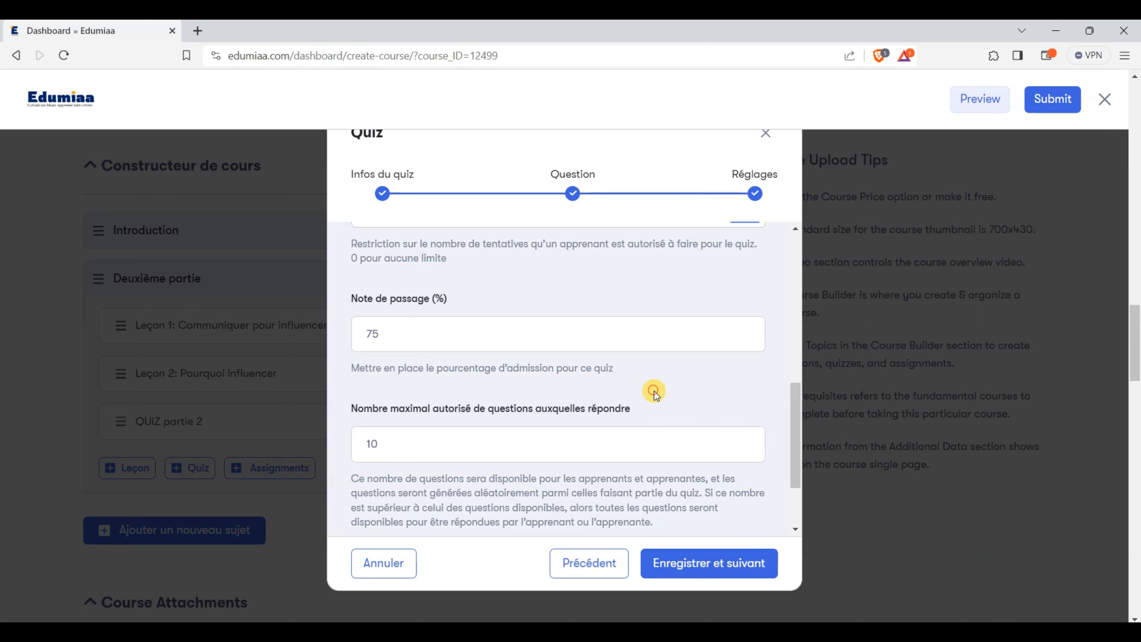
Step: Leave the maximum number of questions to answer at 10 and save the quiz settings
scroll(498, 385, "down", 2)
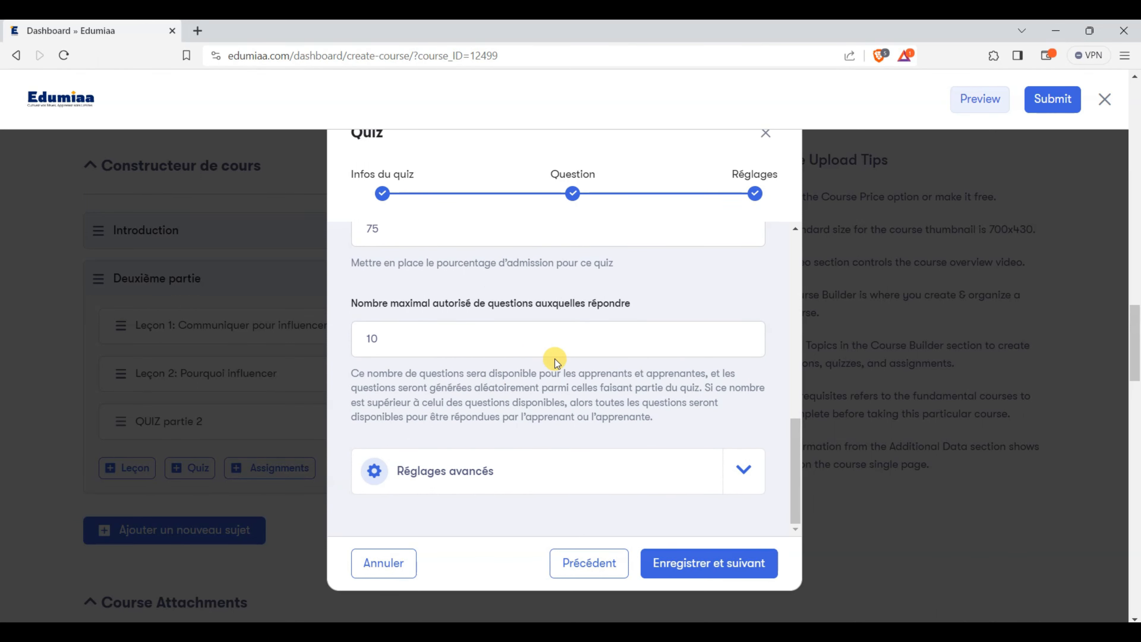
left_click(515, 334)
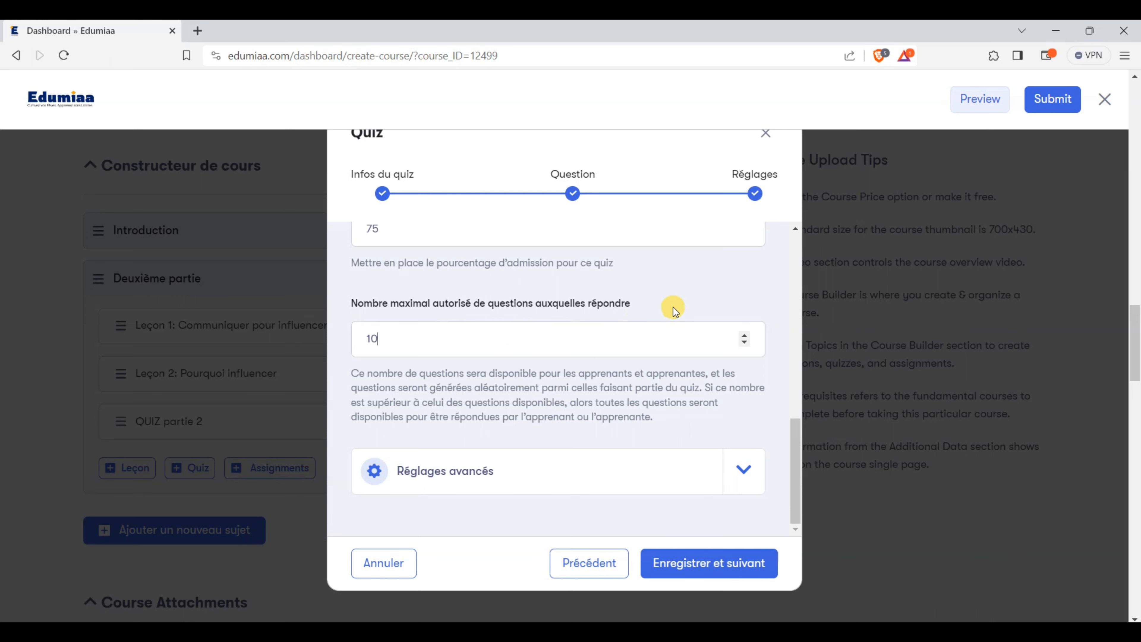
left_click(597, 341)
left_click(709, 564)
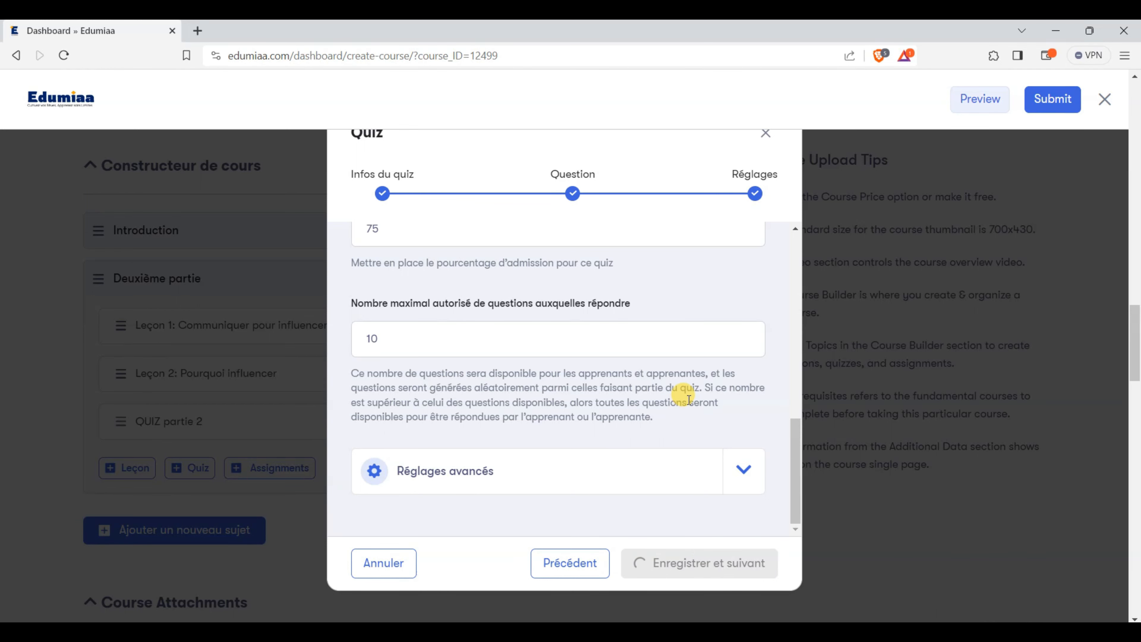